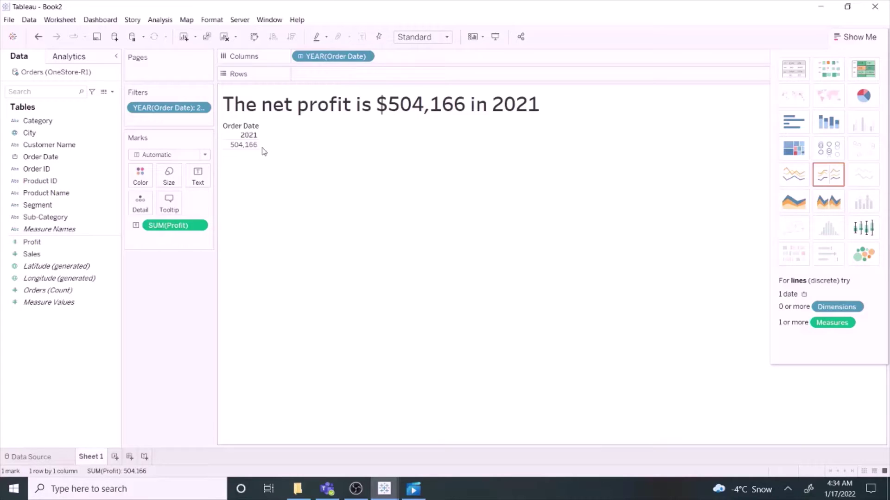
Step: Move $504,166 to the front of Sheet 1's title and break the sentence onto a second line
{"action": "double_click", "coordinate": [380, 104]}
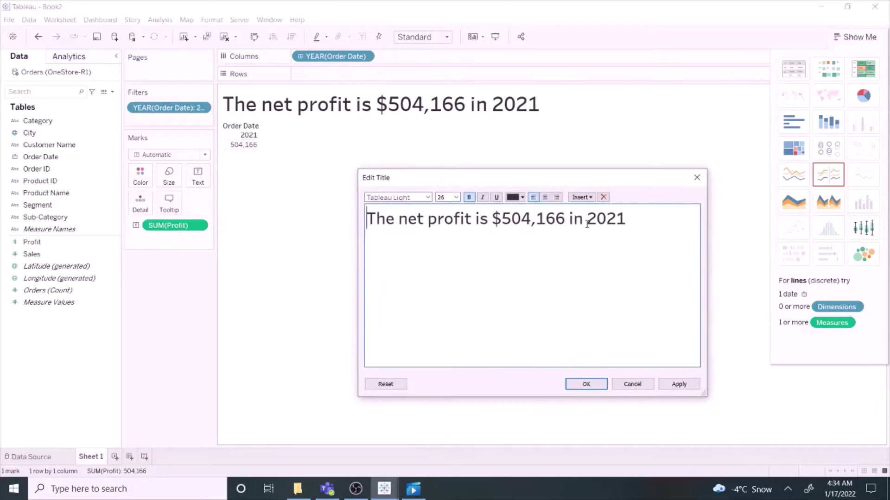
{"action": "left_click_drag", "start_coordinate": [566, 218], "coordinate": [491, 218]}
{"action": "key", "text": "ctrl+c"}
{"action": "key", "text": "BackSpace"}
{"action": "right_click", "coordinate": [370, 222]}
{"action": "left_click", "coordinate": [392, 275]}
{"action": "type", "text": "is"}
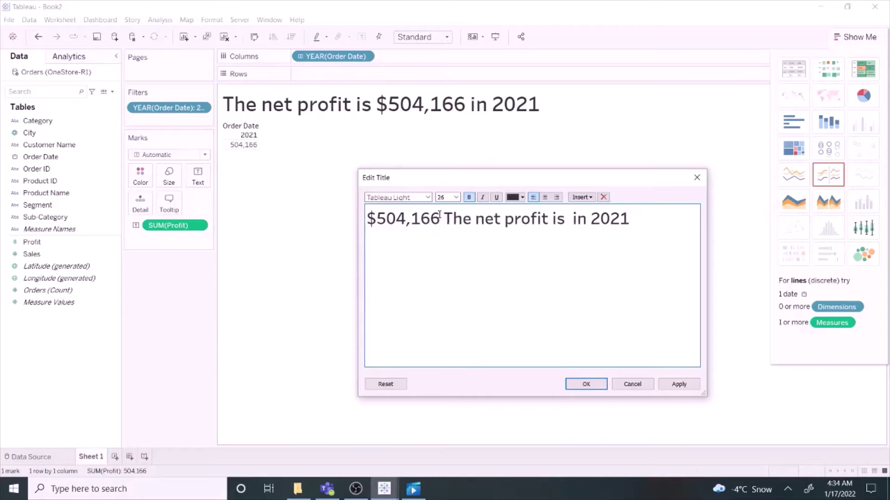
{"action": "key", "text": "Delete"}
{"action": "type", "text": "t"}
{"action": "double_click", "coordinate": [569, 219]}
{"action": "key", "text": "BackSpace"}
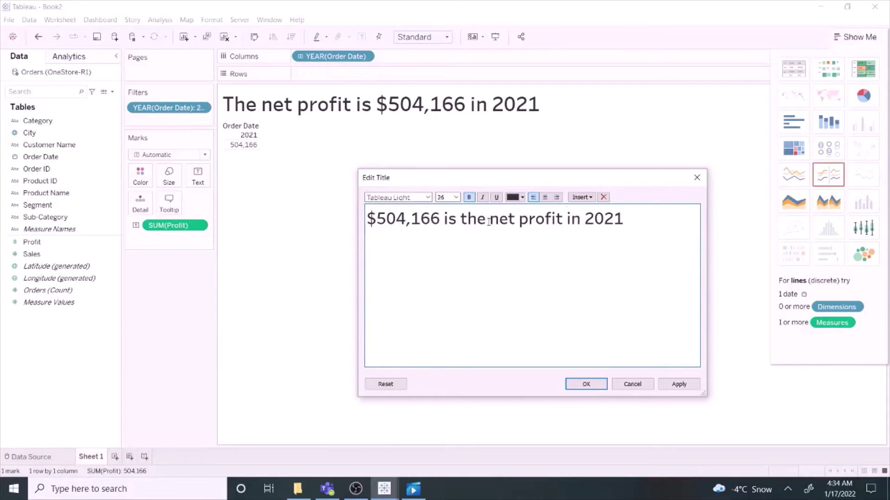
{"action": "left_click", "coordinate": [491, 218]}
{"action": "key", "text": "Return"}
Step: Color the $504,166 amount blue at font size 72
{"action": "left_click_drag", "start_coordinate": [440, 219], "coordinate": [366, 219]}
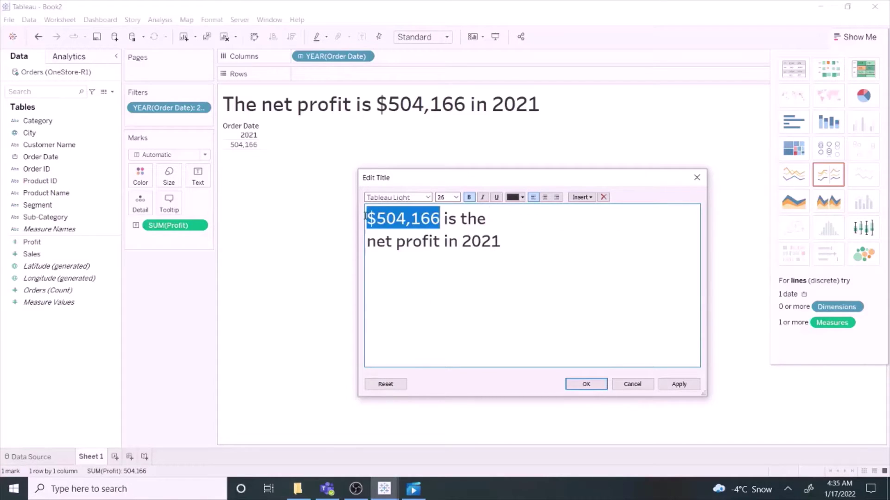
{"action": "left_click", "coordinate": [520, 198]}
{"action": "left_click", "coordinate": [512, 262]}
{"action": "left_click", "coordinate": [456, 197]}
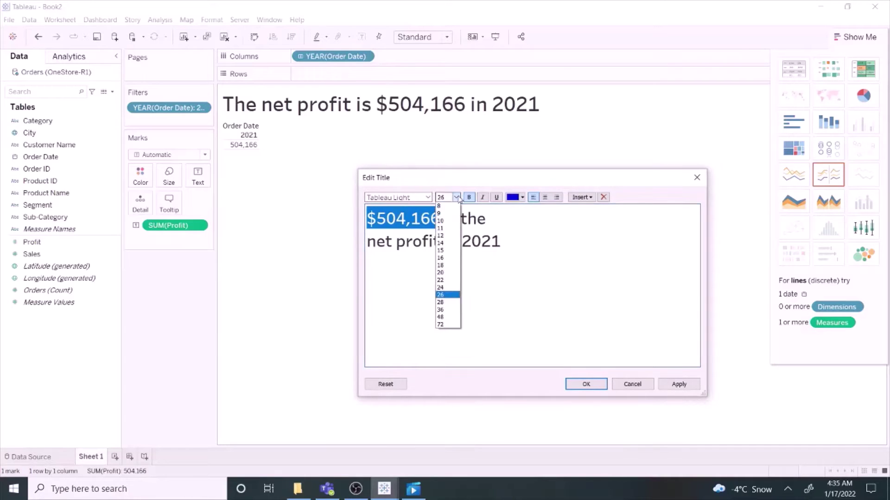
{"action": "left_click", "coordinate": [442, 325]}
Step: Add a third title line 'source data :' followed by the inserted data source name
{"action": "left_click", "coordinate": [504, 278]}
{"action": "key", "text": "Return"}
{"action": "type", "text": "sou"}
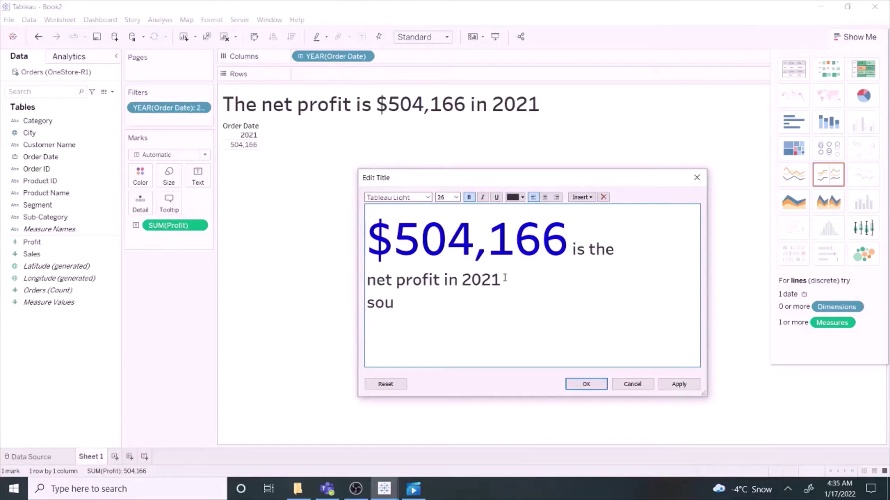
{"action": "type", "text": "rce data"}
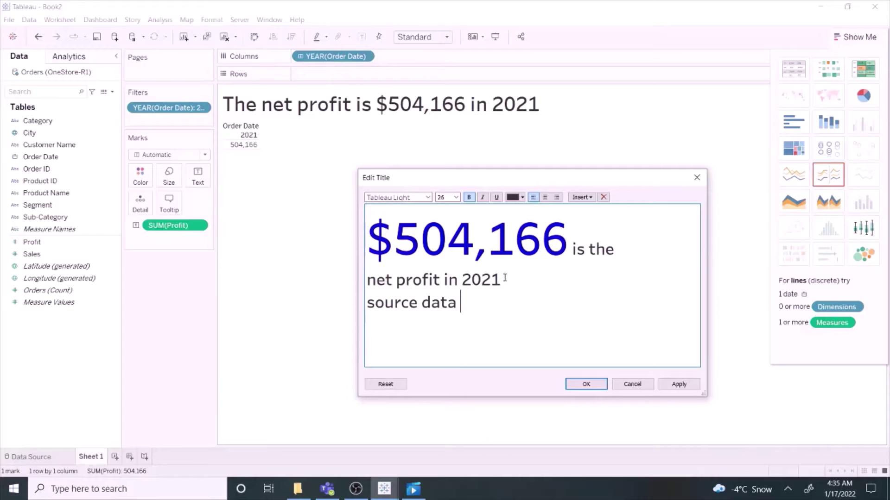
{"action": "type", "text": " :"}
{"action": "left_click", "coordinate": [581, 197]}
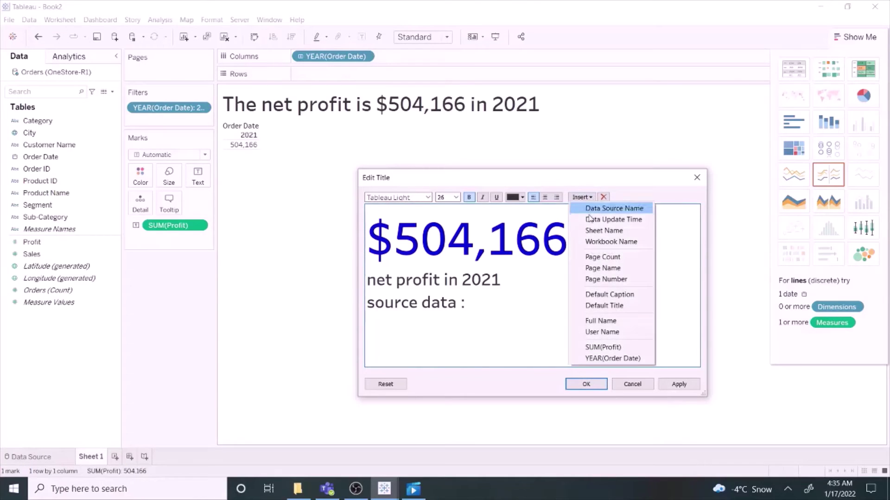
{"action": "left_click", "coordinate": [591, 209]}
{"action": "left_click", "coordinate": [586, 385]}
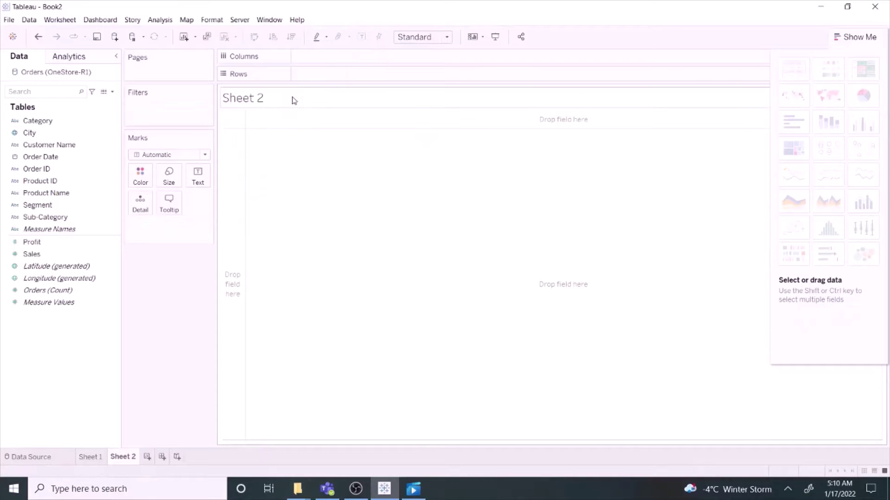
Step: Title Sheet 2 'How to increase the profit in 2022 from operations?' at size 28
{"action": "double_click", "coordinate": [292, 98]}
{"action": "left_click", "coordinate": [457, 197]}
{"action": "left_click", "coordinate": [439, 294]}
{"action": "type", "text": "How to increase the profit in 2022 from operations?"}
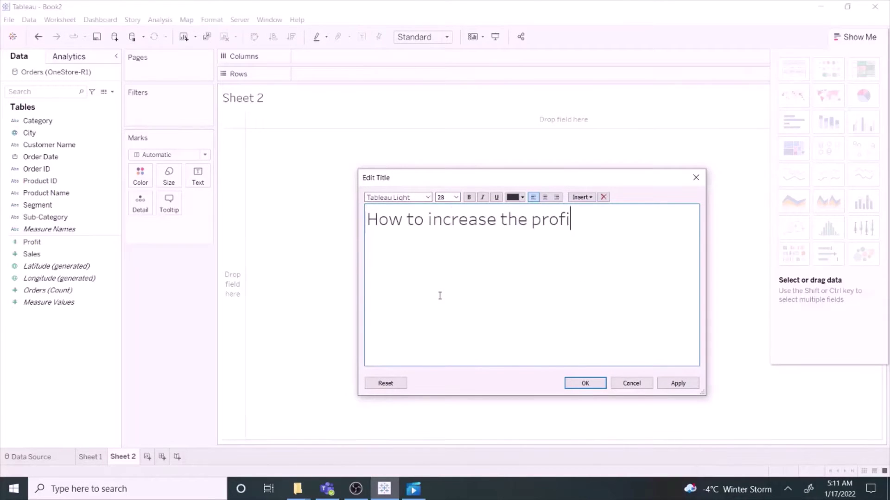
{"action": "left_click", "coordinate": [580, 382]}
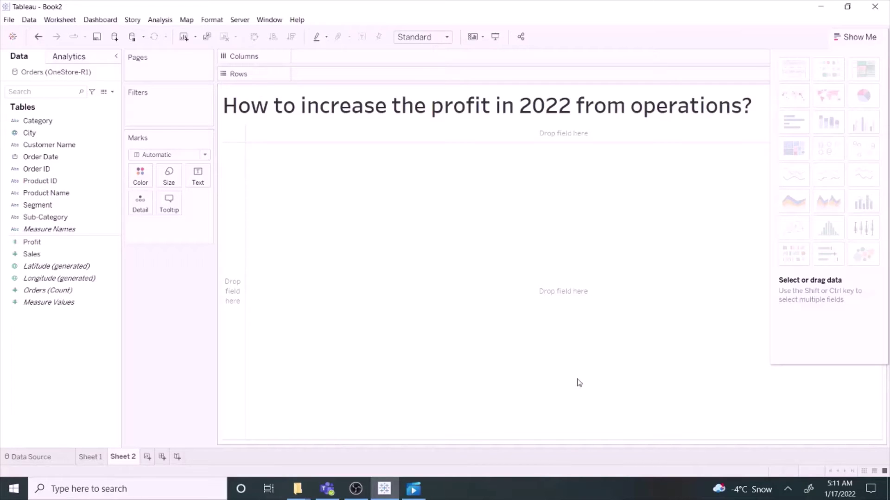
Step: Place order years on Columns, Sub-Category on Rows, and Profit as a text table
{"action": "left_click_drag", "start_coordinate": [40, 157], "coordinate": [325, 56]}
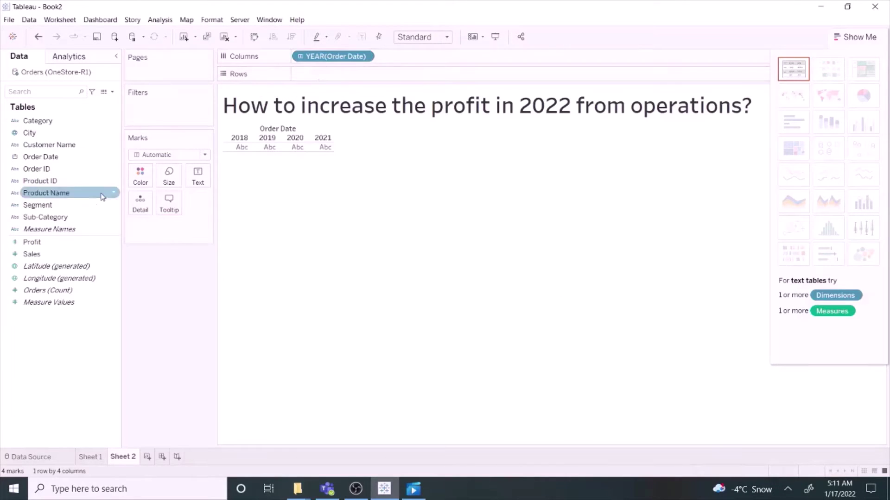
{"action": "left_click_drag", "start_coordinate": [45, 217], "coordinate": [333, 74]}
{"action": "left_click_drag", "start_coordinate": [51, 242], "coordinate": [437, 68]}
{"action": "left_click", "coordinate": [793, 69]}
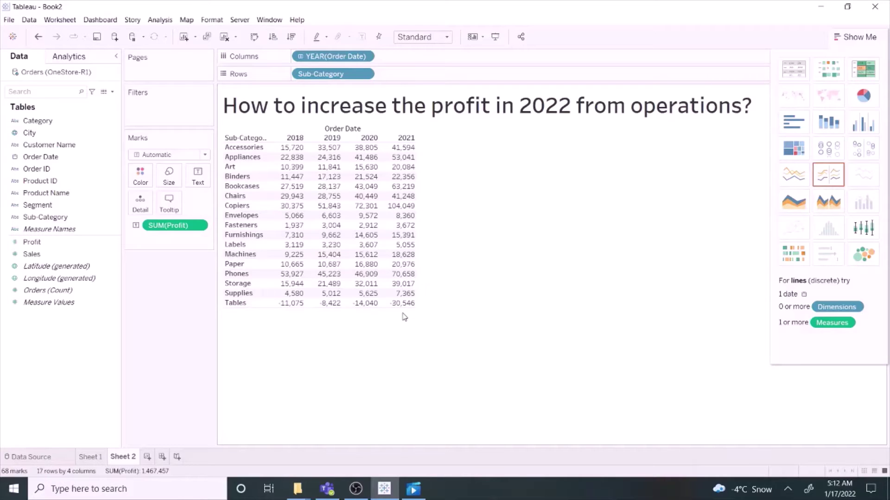
{"action": "mouse_move", "coordinate": [412, 158]}
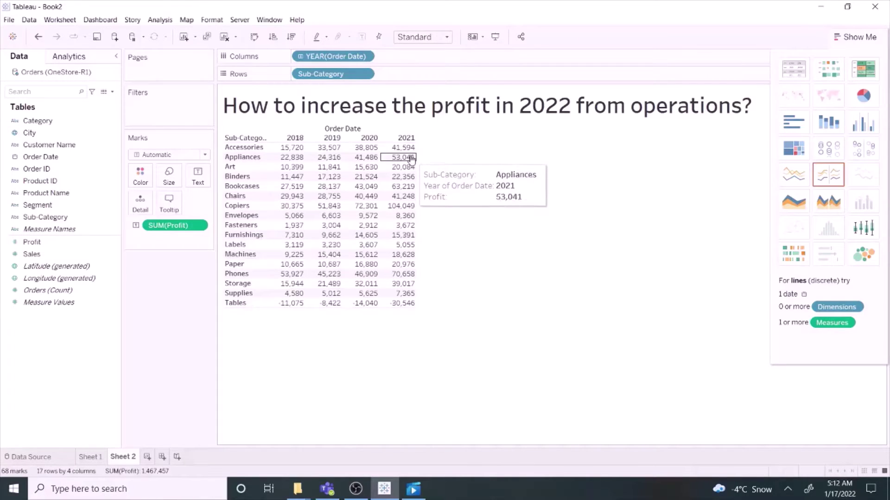
{"action": "mouse_move", "coordinate": [412, 203]}
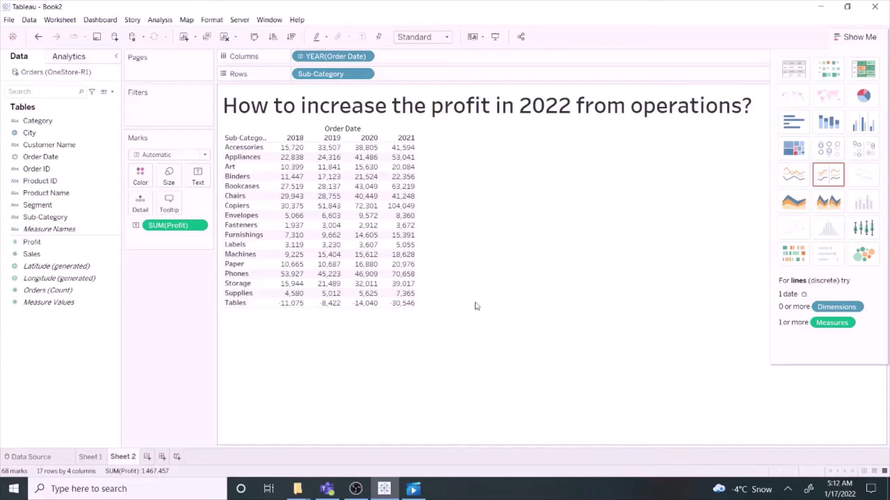
Step: Make it a highlight table with a white positive end, spotlighting Tables' 2021 loss of -30,546
{"action": "left_click", "coordinate": [864, 70]}
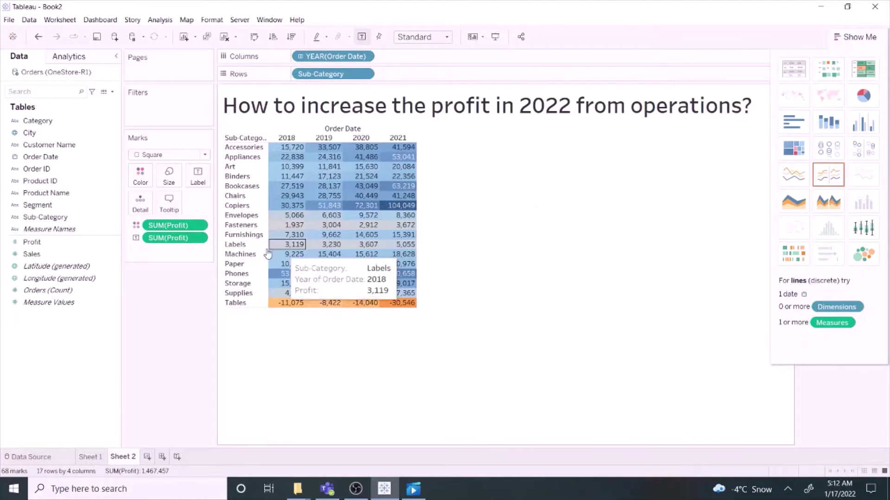
{"action": "left_click", "coordinate": [140, 176]}
{"action": "left_click", "coordinate": [168, 211]}
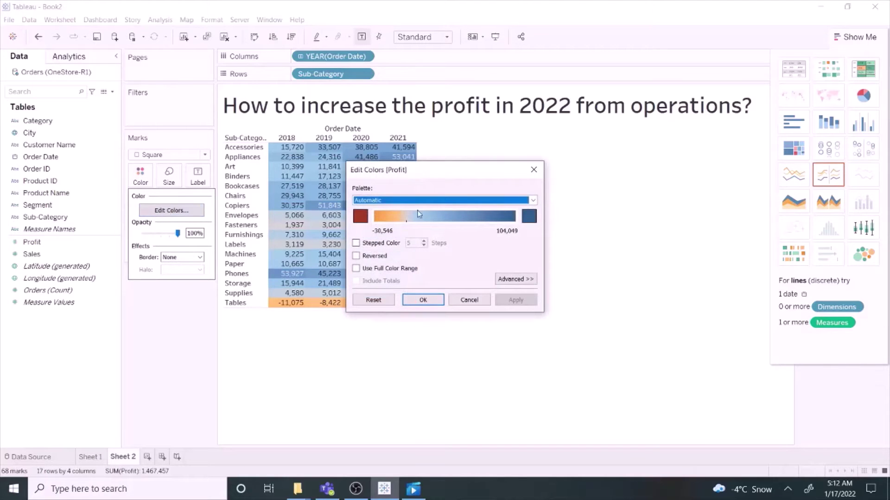
{"action": "left_click", "coordinate": [535, 217]}
{"action": "left_click", "coordinate": [425, 225]}
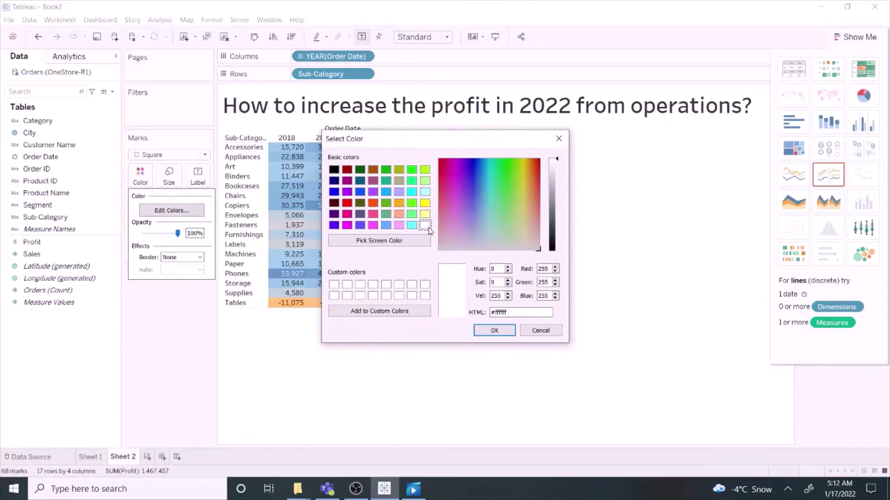
{"action": "left_click", "coordinate": [494, 330]}
{"action": "left_click", "coordinate": [426, 300]}
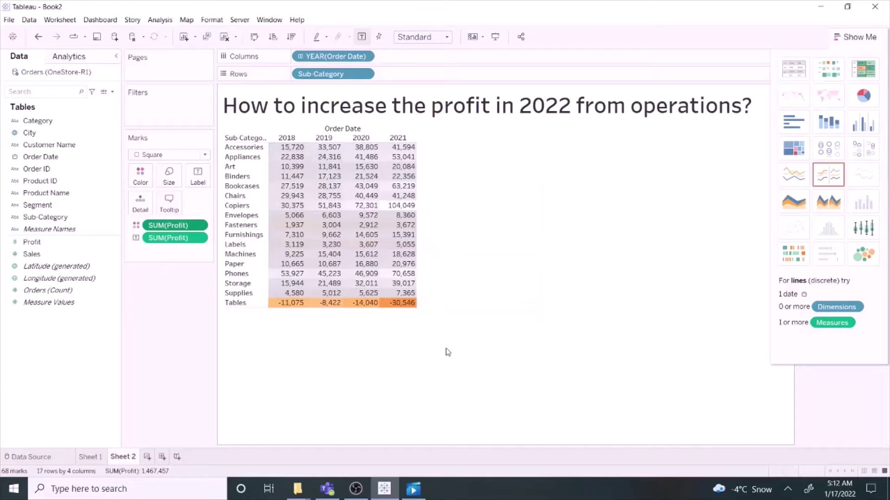
{"action": "left_click", "coordinate": [408, 303]}
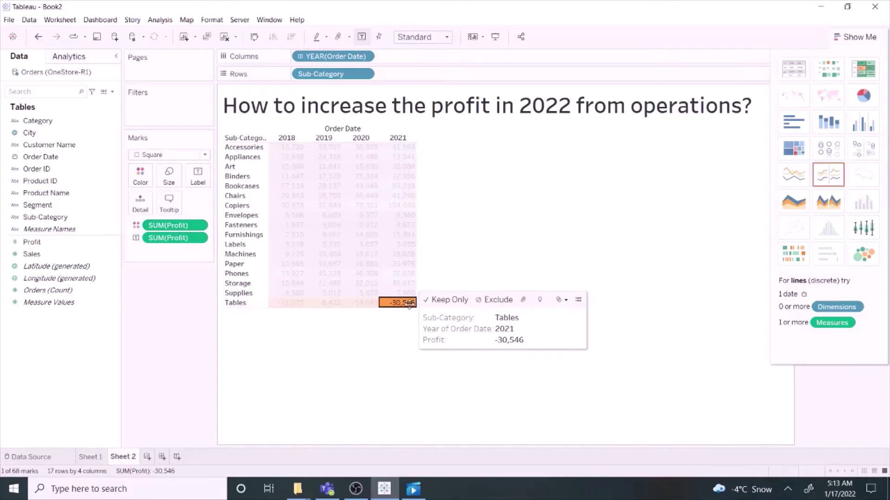
Step: Set the SUM(Profit) label font size to 15 in the label editor
{"action": "left_click", "coordinate": [198, 176]}
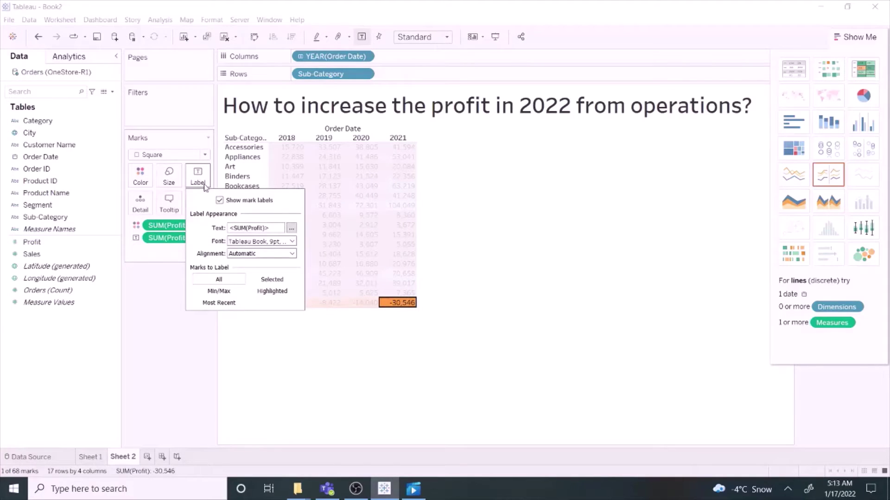
{"action": "left_click", "coordinate": [291, 227]}
{"action": "left_click_drag", "start_coordinate": [480, 200], "coordinate": [424, 198]}
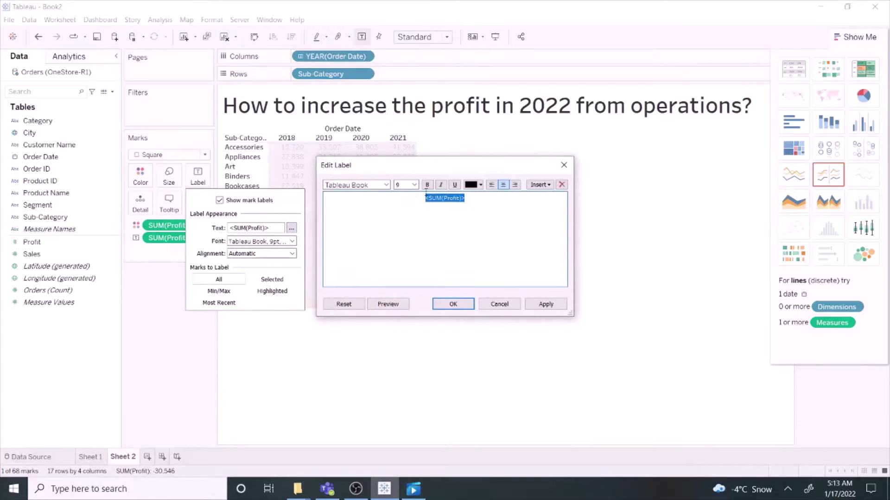
{"action": "left_click", "coordinate": [414, 184]}
{"action": "left_click", "coordinate": [405, 237]}
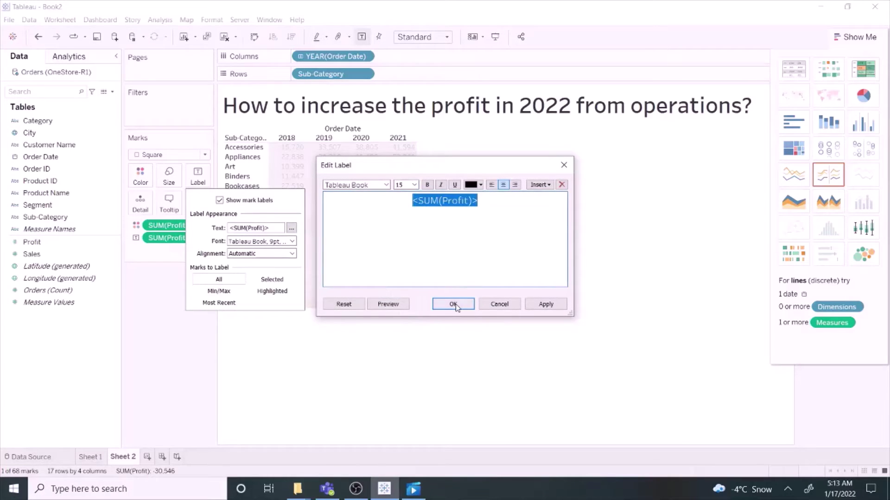
{"action": "left_click", "coordinate": [453, 304]}
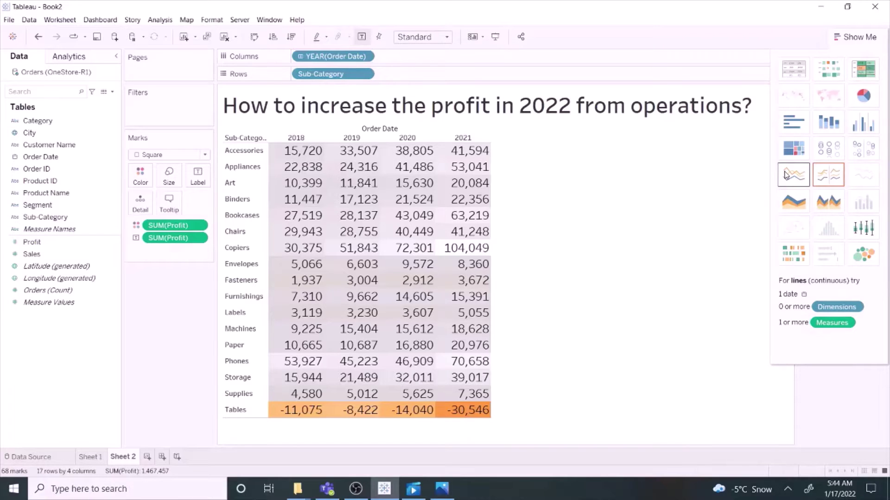
Step: Filter the sub-categories down to Tables only
{"action": "left_click", "coordinate": [369, 75]}
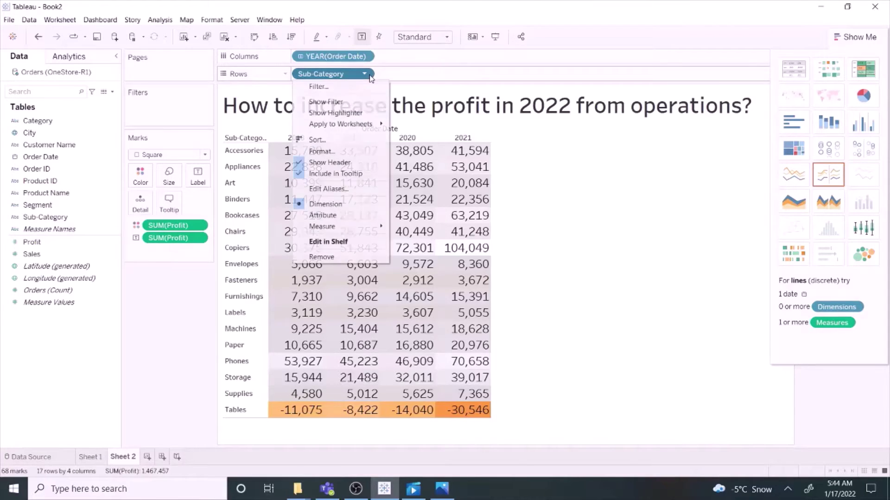
{"action": "left_click", "coordinate": [343, 85]}
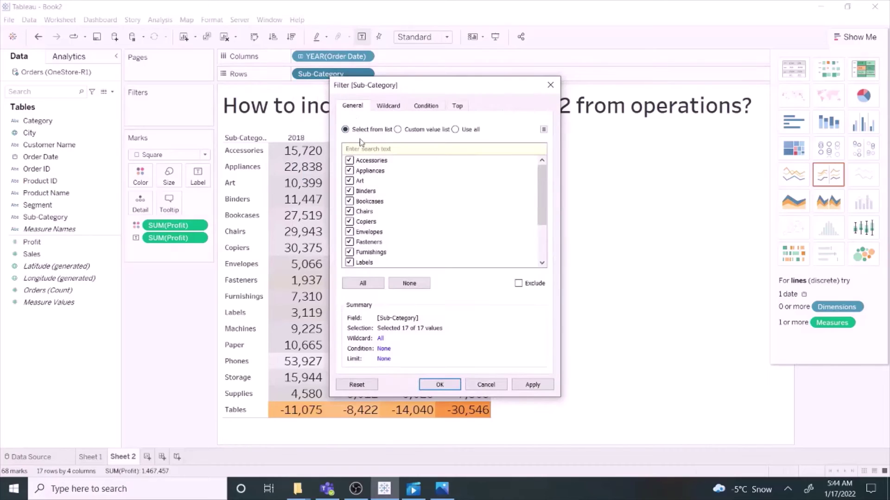
{"action": "left_click", "coordinate": [402, 286]}
{"action": "scroll", "coordinate": [401, 253], "scroll_direction": "down", "scroll_amount": 2}
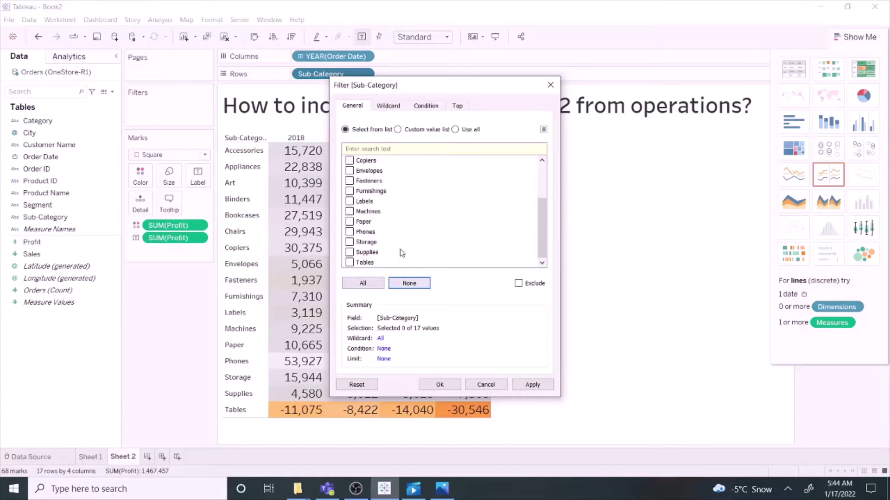
{"action": "left_click", "coordinate": [360, 265]}
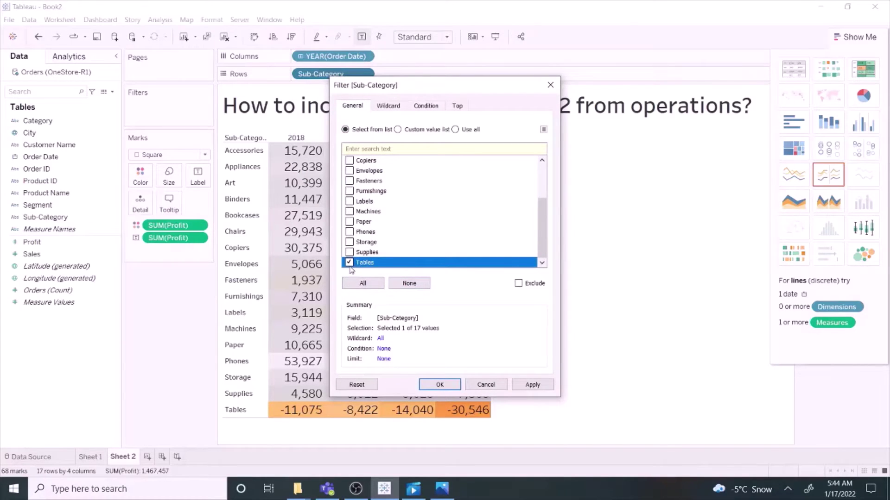
{"action": "left_click", "coordinate": [438, 387]}
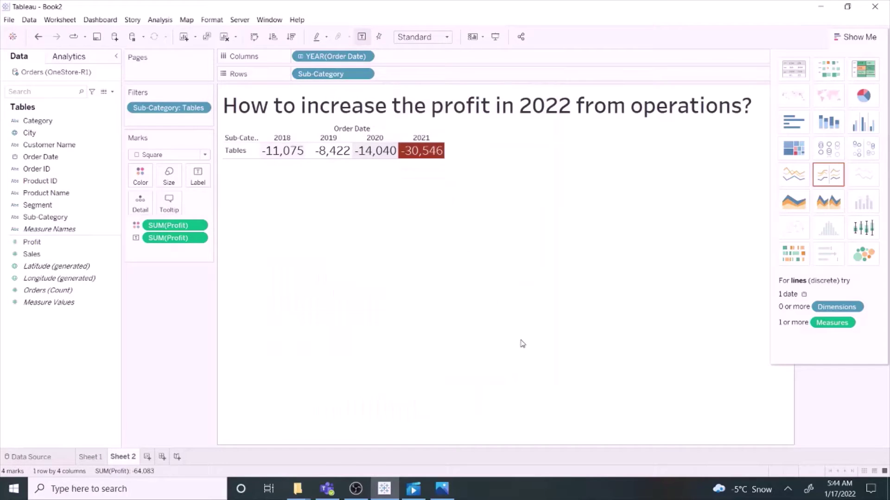
Step: Switch the Tables profit table to a continuous line chart
{"action": "left_click", "coordinate": [800, 174]}
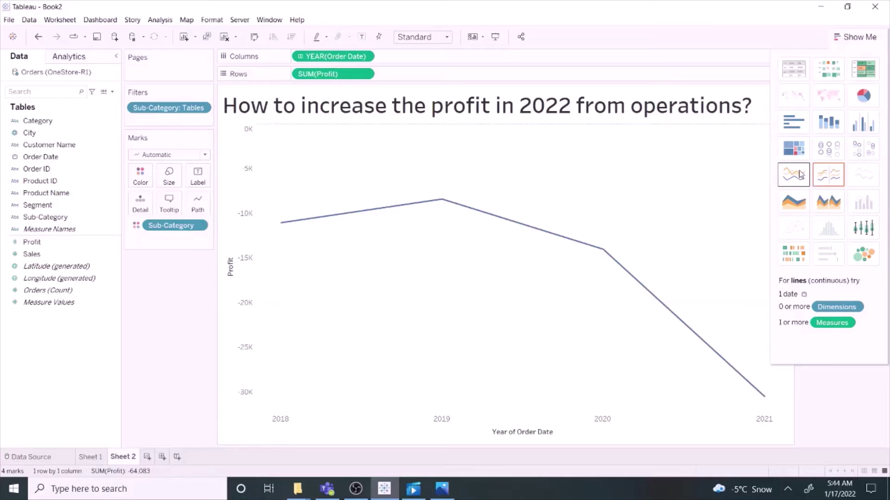
{"action": "mouse_move", "coordinate": [444, 207]}
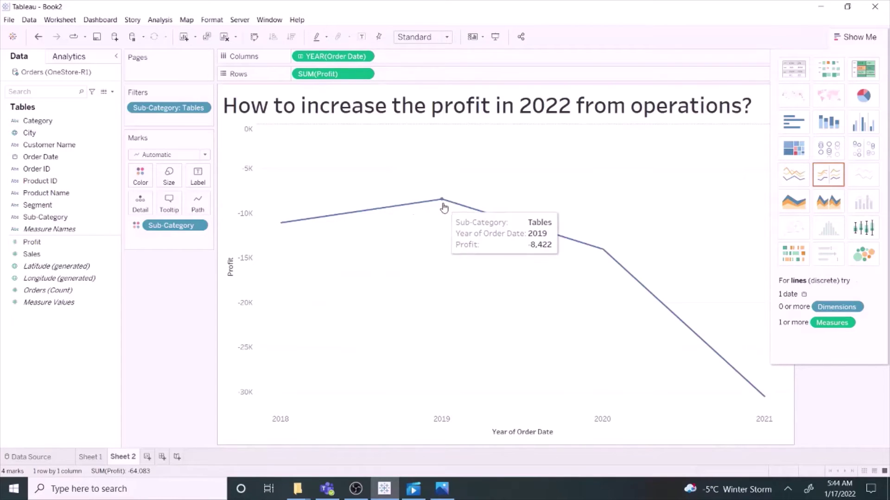
{"action": "mouse_move", "coordinate": [760, 403]}
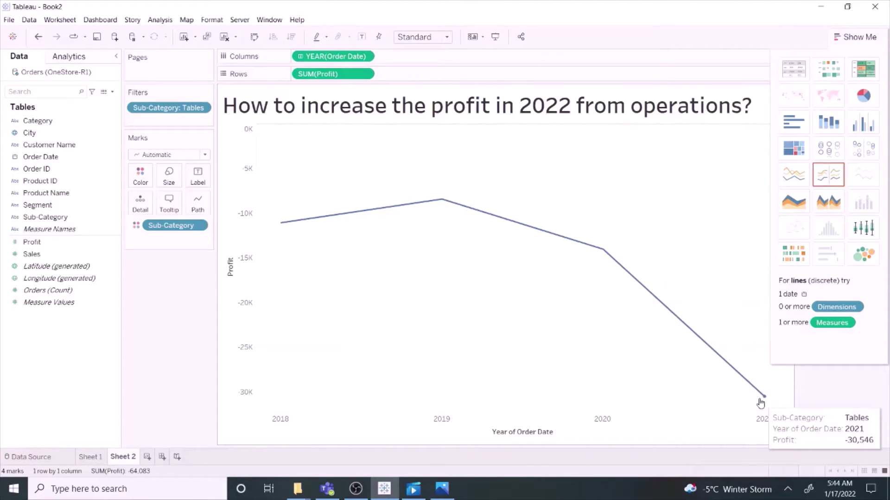
Step: Add Copiers to the Sub-Category filter alongside Tables
{"action": "left_click", "coordinate": [203, 226]}
{"action": "left_click", "coordinate": [194, 238]}
{"action": "left_click", "coordinate": [349, 221]}
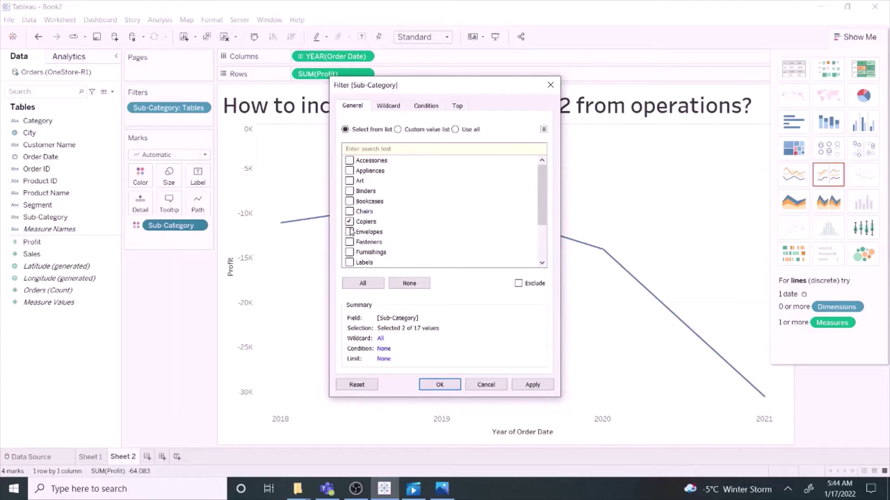
{"action": "left_click", "coordinate": [440, 385]}
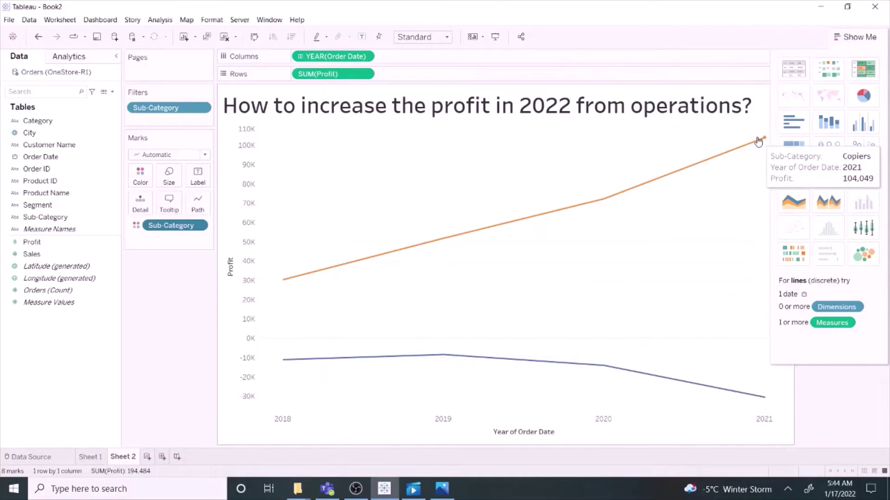
{"action": "mouse_move", "coordinate": [760, 399]}
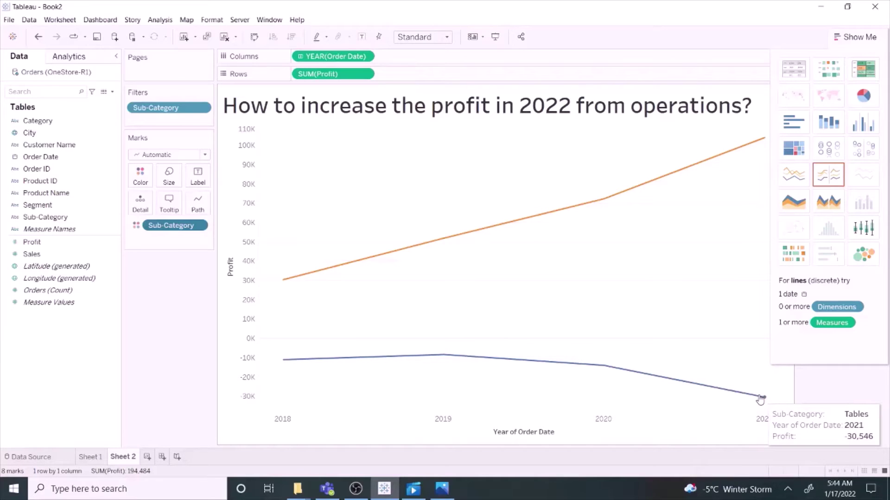
Step: Include all sub-categories in the filter and reveal the sub-category colour legend
{"action": "right_click", "coordinate": [172, 226]}
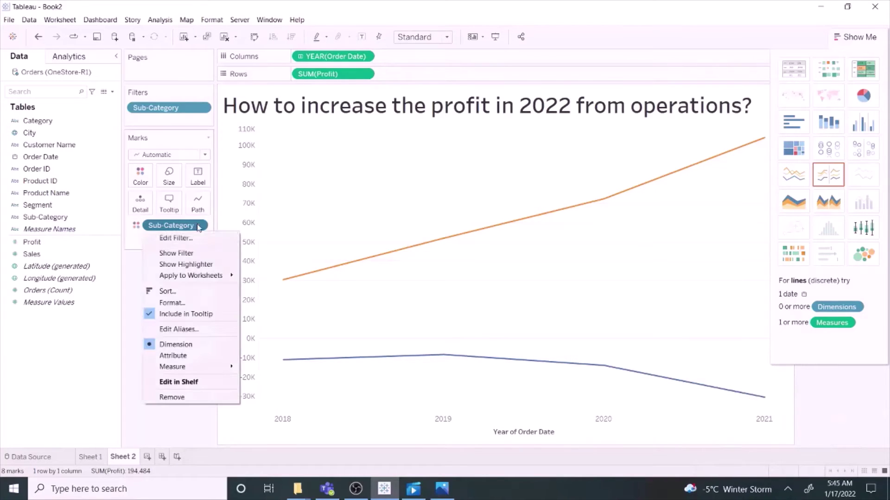
{"action": "left_click", "coordinate": [185, 238]}
{"action": "left_click", "coordinate": [363, 283]}
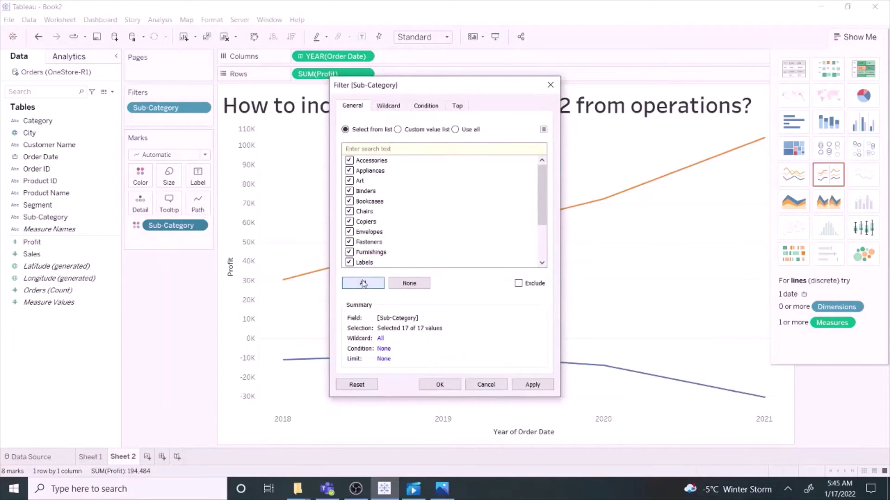
{"action": "left_click", "coordinate": [440, 385]}
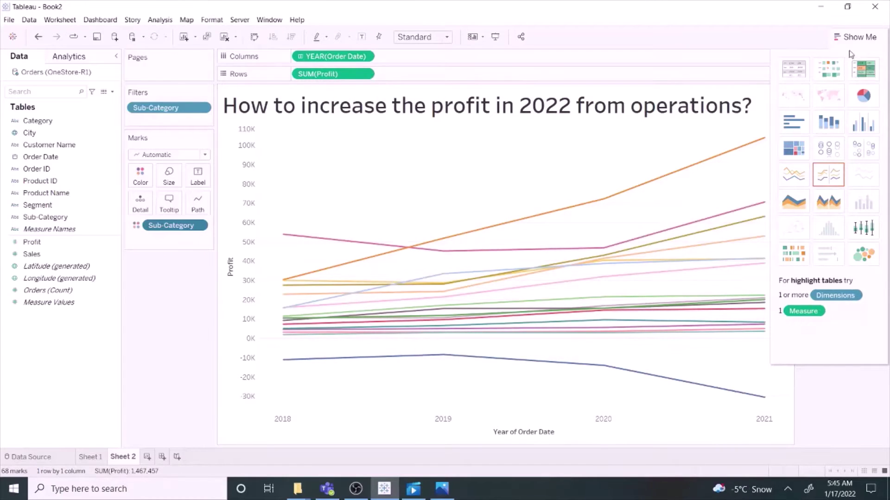
{"action": "left_click", "coordinate": [851, 44]}
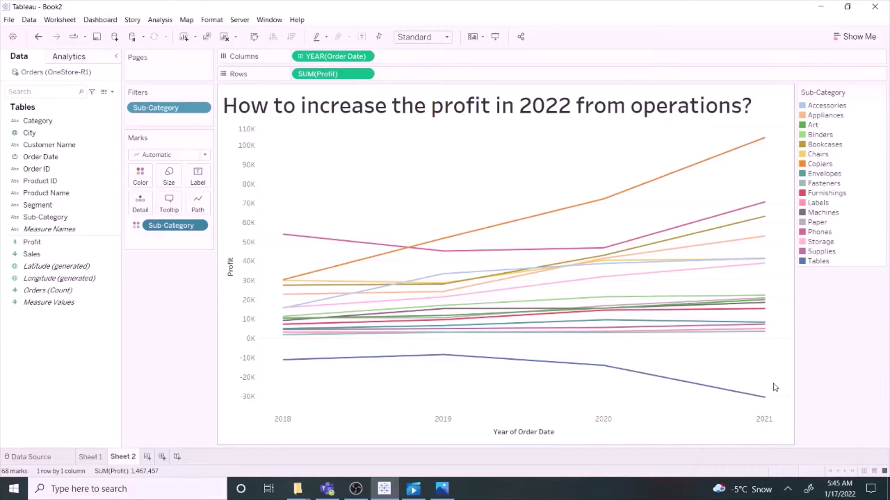
{"action": "left_click", "coordinate": [368, 57]}
{"action": "left_click", "coordinate": [369, 67]}
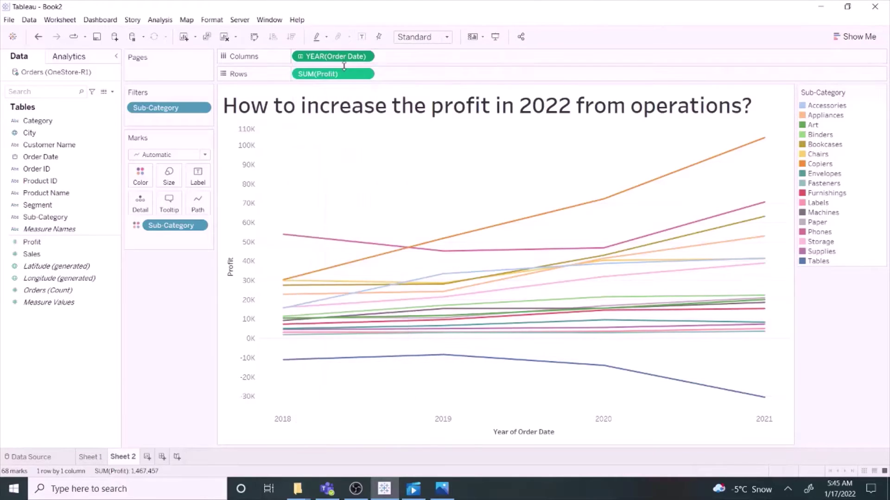
Step: Set the order-date range to start at 1/1/2020, covering 2020–2021
{"action": "left_click", "coordinate": [333, 246]}
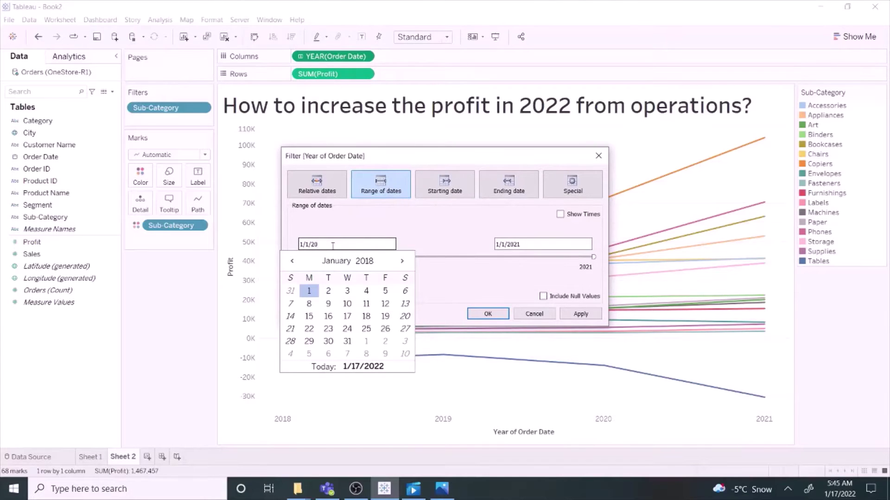
{"action": "type", "text": "0"}
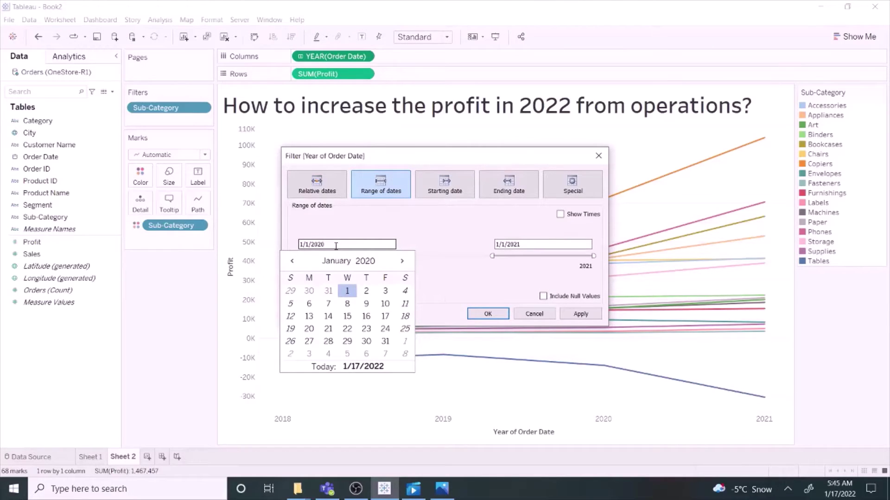
{"action": "left_click", "coordinate": [484, 312]}
{"action": "left_click", "coordinate": [485, 311]}
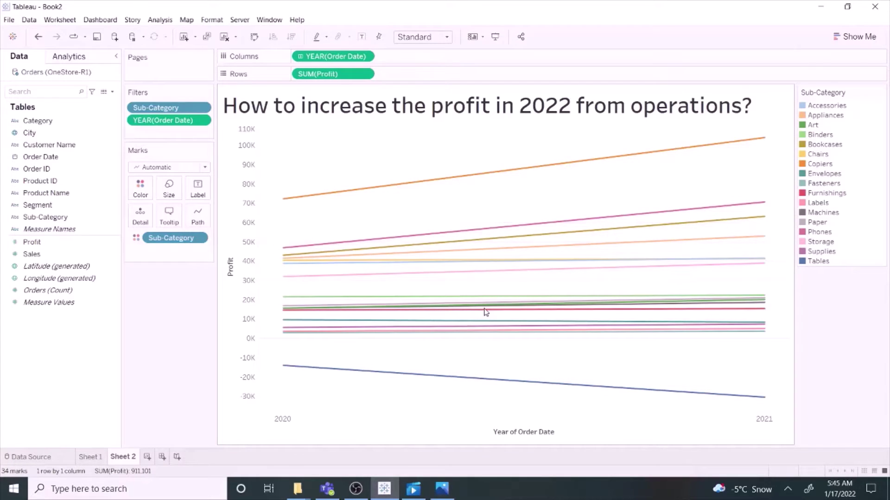
{"action": "mouse_move", "coordinate": [483, 312]}
{"action": "mouse_move", "coordinate": [631, 389]}
Step: Label each line with its Sub-Category name
{"action": "left_click", "coordinate": [82, 218]}
{"action": "left_click_drag", "start_coordinate": [85, 226], "coordinate": [200, 196]}
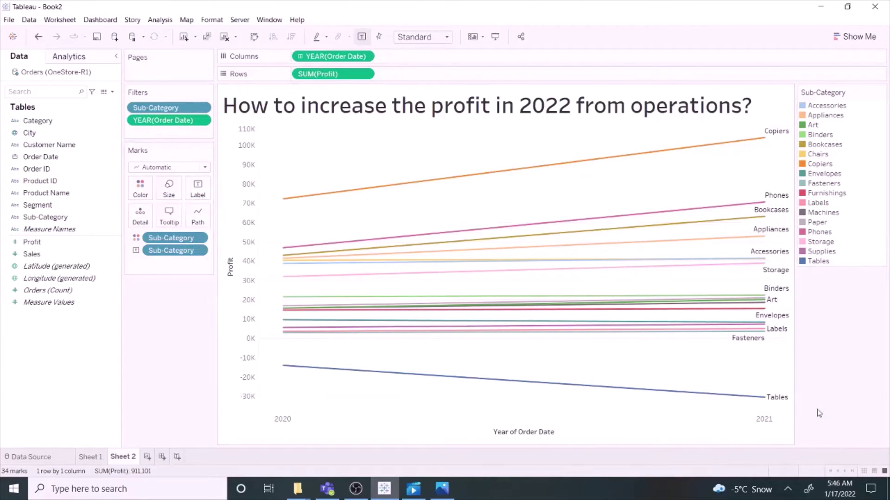
{"action": "mouse_move", "coordinate": [789, 406]}
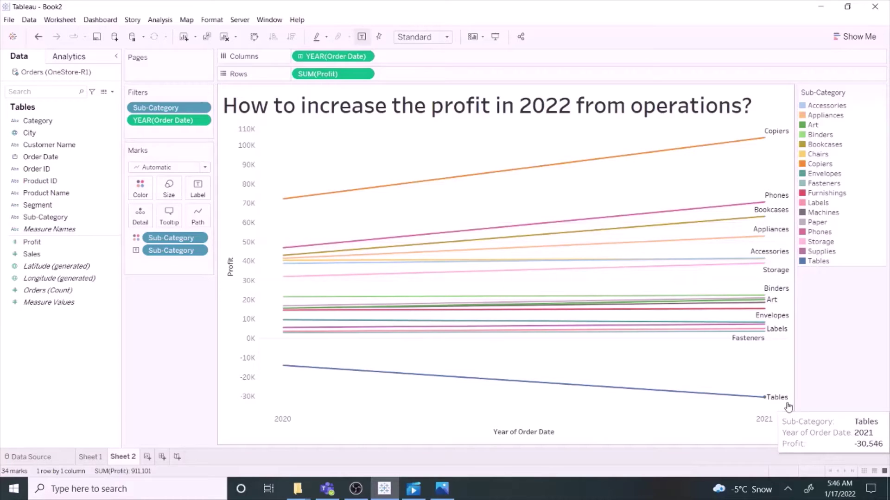
Step: Colour the lines by SUM(Profit), leaving Tables' loss line orange
{"action": "left_click", "coordinate": [79, 258]}
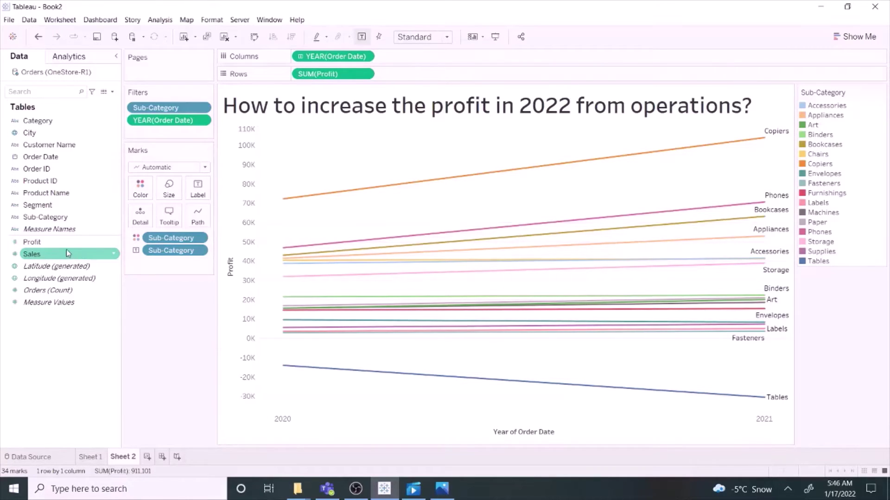
{"action": "left_click_drag", "start_coordinate": [65, 242], "coordinate": [141, 193]}
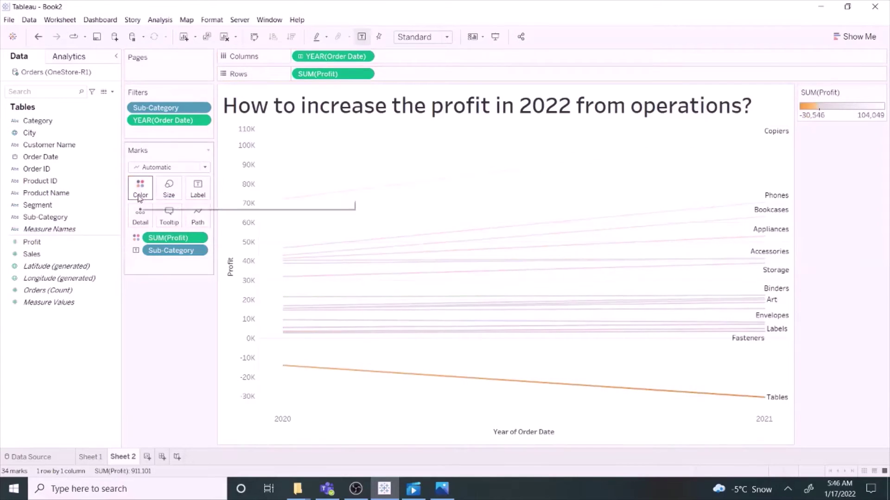
{"action": "mouse_move", "coordinate": [770, 407]}
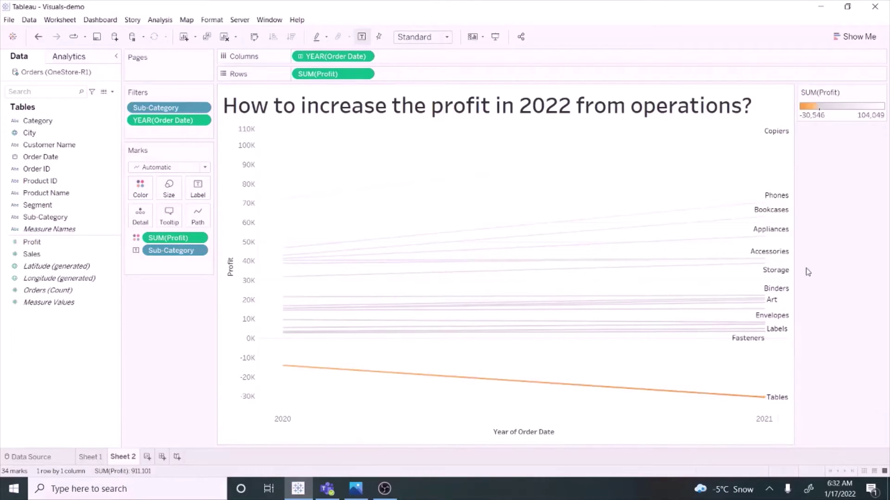
Step: Switch to side-by-side bars and fit the chart to the Entire View
{"action": "left_click", "coordinate": [843, 37]}
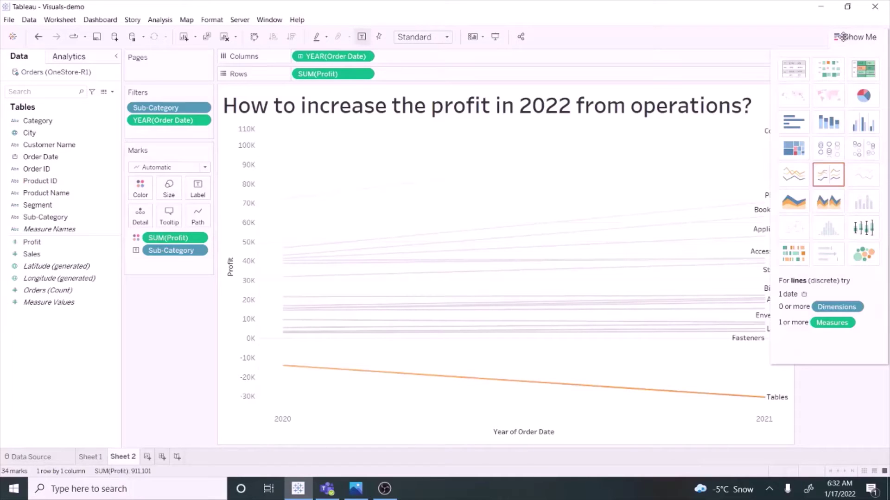
{"action": "left_click", "coordinate": [858, 124]}
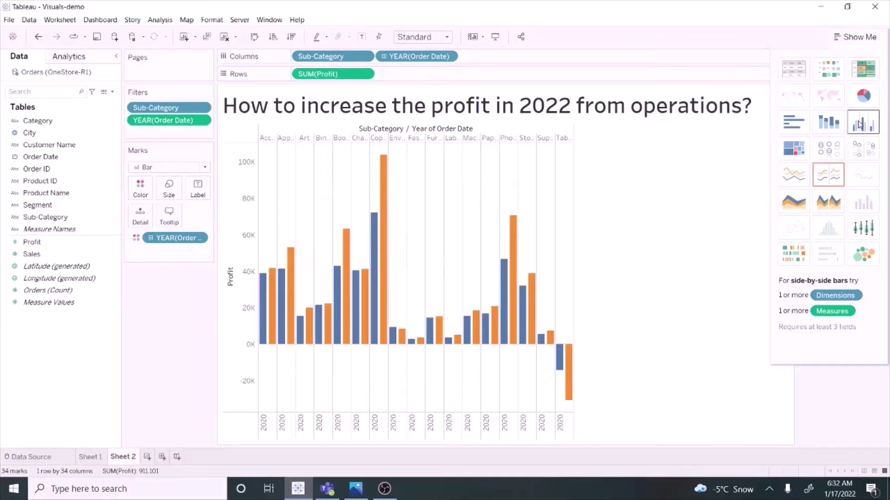
{"action": "left_click", "coordinate": [448, 39]}
{"action": "left_click", "coordinate": [430, 82]}
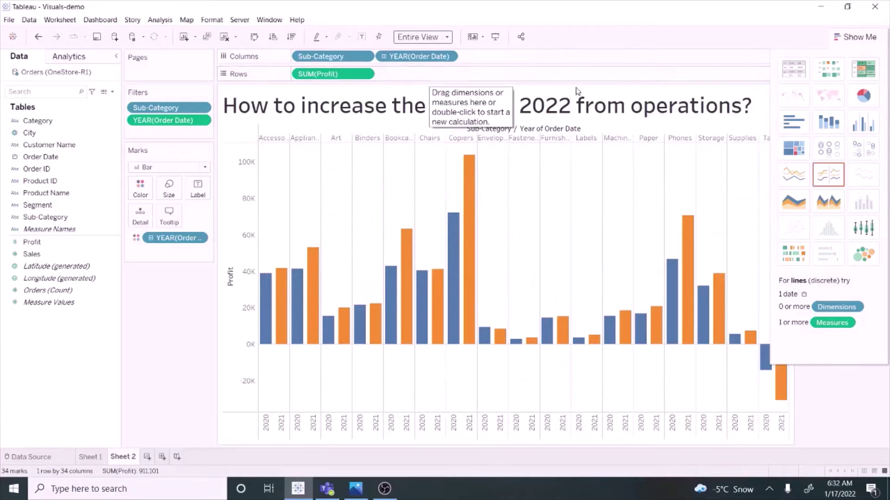
{"action": "left_click", "coordinate": [857, 37]}
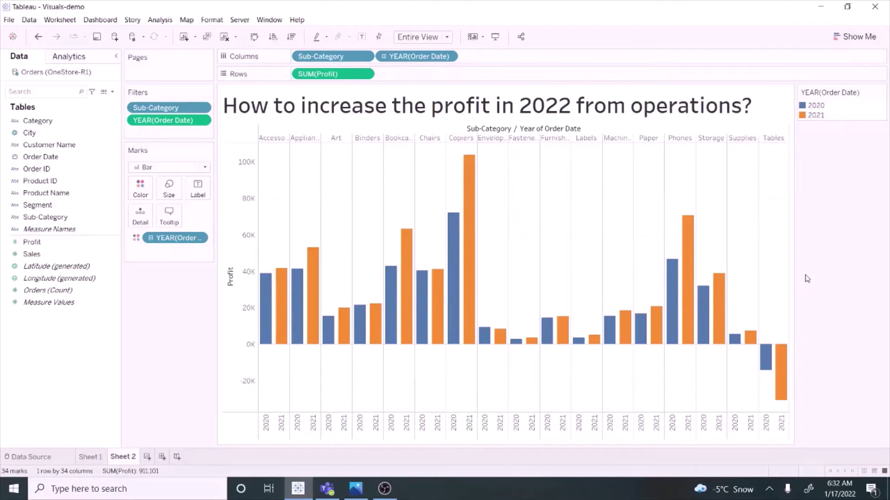
Step: Adjust the bar width with the Size slider
{"action": "mouse_move", "coordinate": [267, 350]}
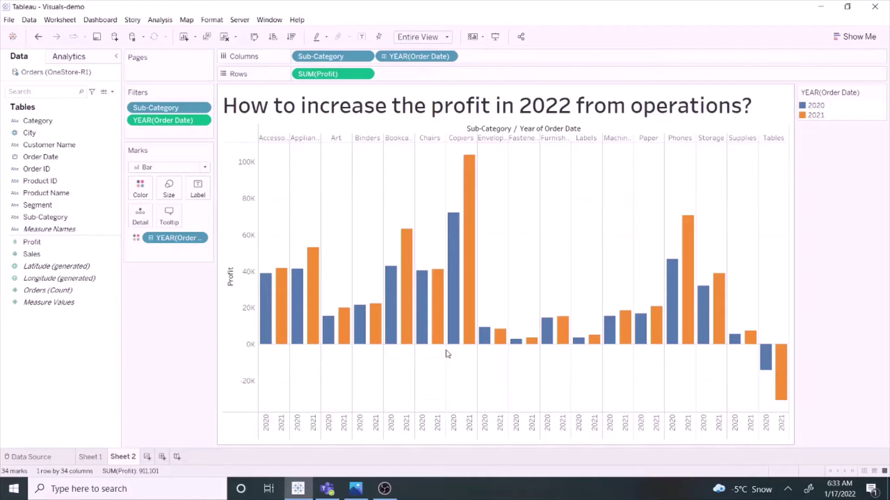
{"action": "left_click", "coordinate": [167, 190]}
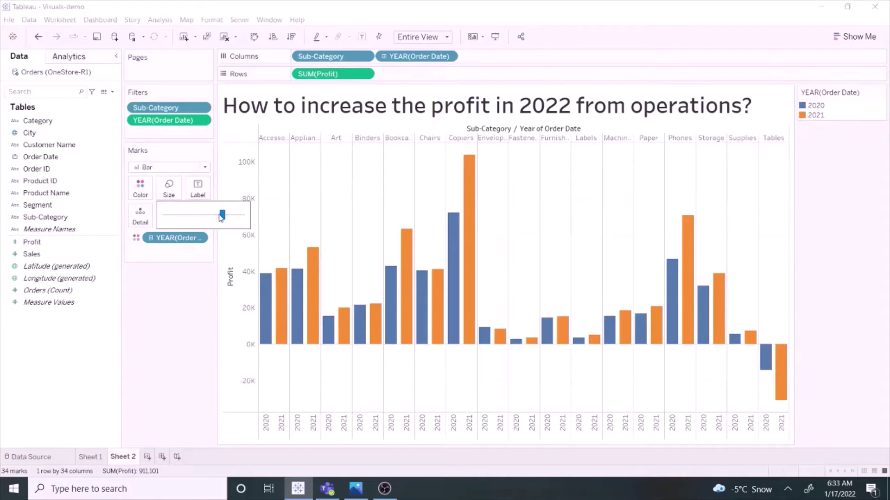
{"action": "mouse_move", "coordinate": [222, 214]}
{"action": "left_mouse_down"}
{"action": "mouse_move", "coordinate": [181, 216]}
{"action": "mouse_move", "coordinate": [240, 217]}
{"action": "mouse_move", "coordinate": [231, 218]}
{"action": "left_mouse_up"}
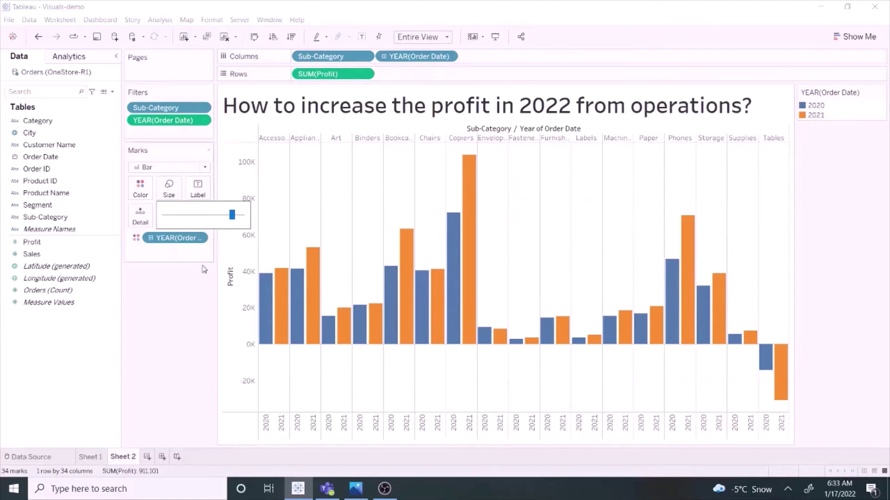
{"action": "left_click", "coordinate": [185, 305]}
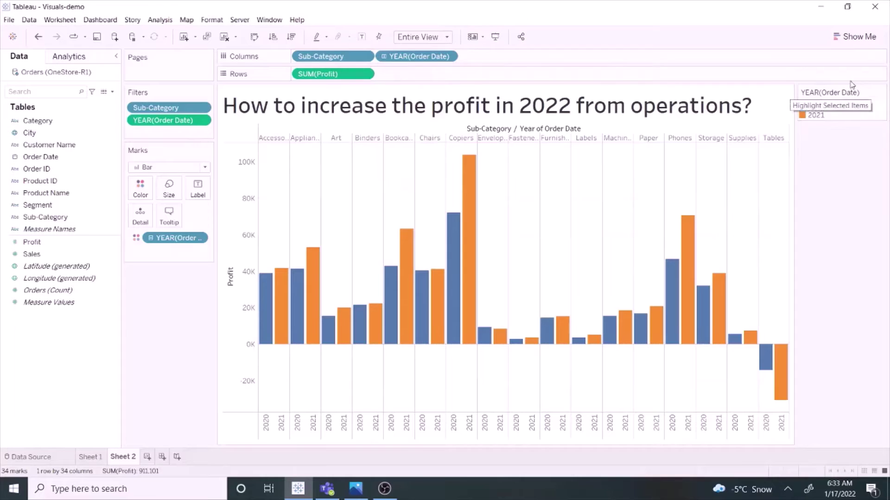
Step: Switch the chart to stacked bars
{"action": "left_click", "coordinate": [860, 37]}
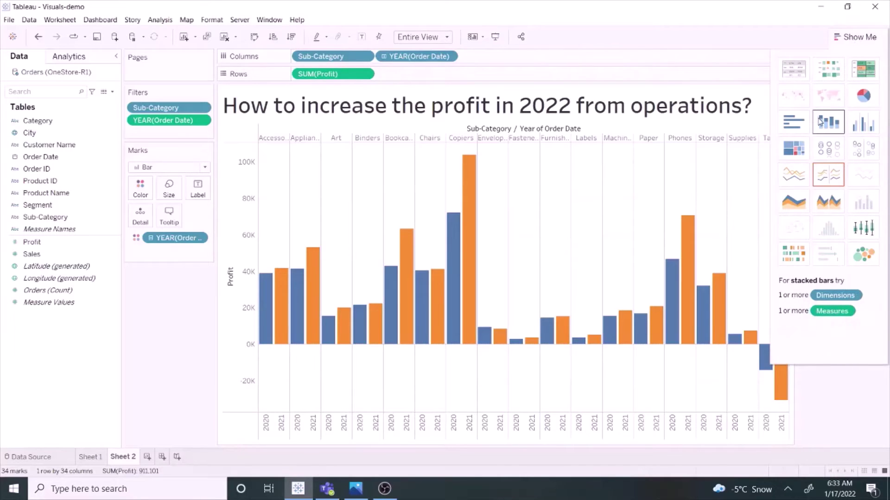
{"action": "left_click", "coordinate": [824, 123]}
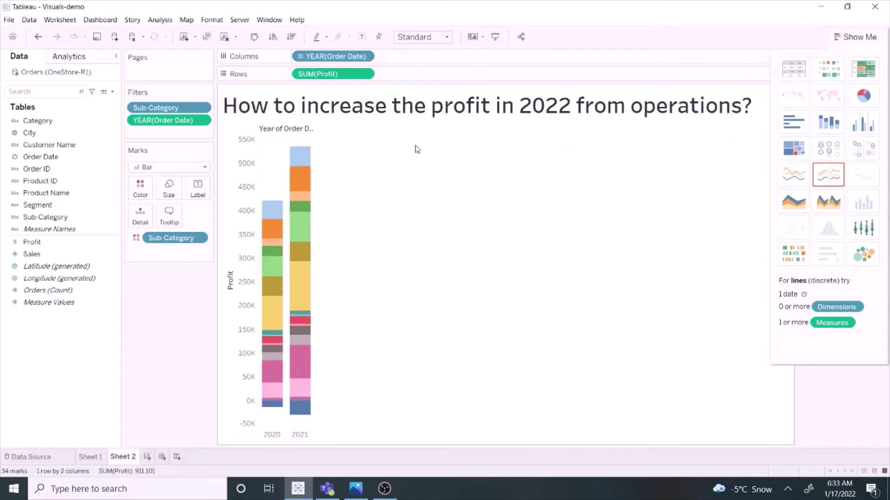
{"action": "mouse_move", "coordinate": [311, 160]}
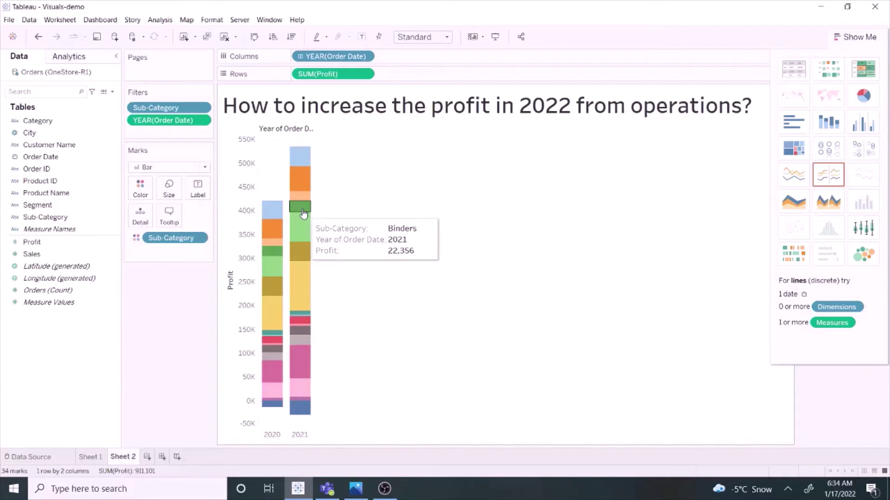
Step: Filter order year to exclude 2020, leaving one 2021 bar totalling 504,166
{"action": "left_click", "coordinate": [365, 56]}
{"action": "left_click", "coordinate": [359, 68]}
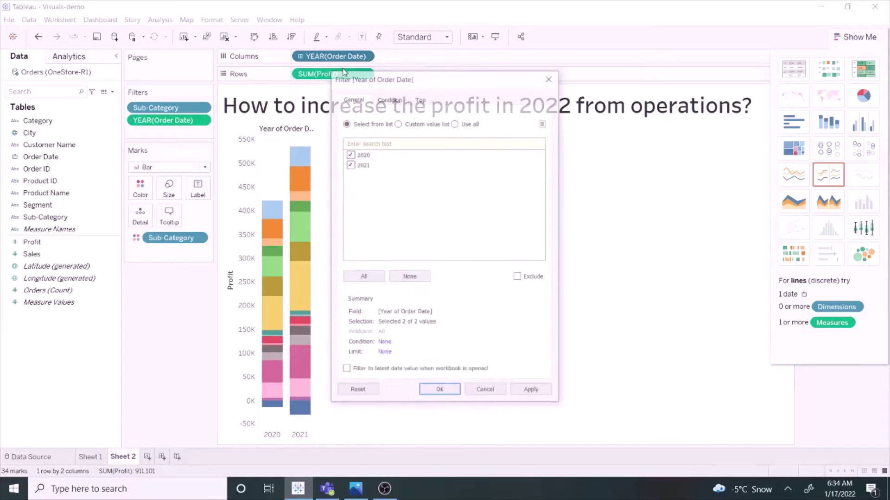
{"action": "left_click", "coordinate": [349, 154]}
{"action": "left_click", "coordinate": [441, 392]}
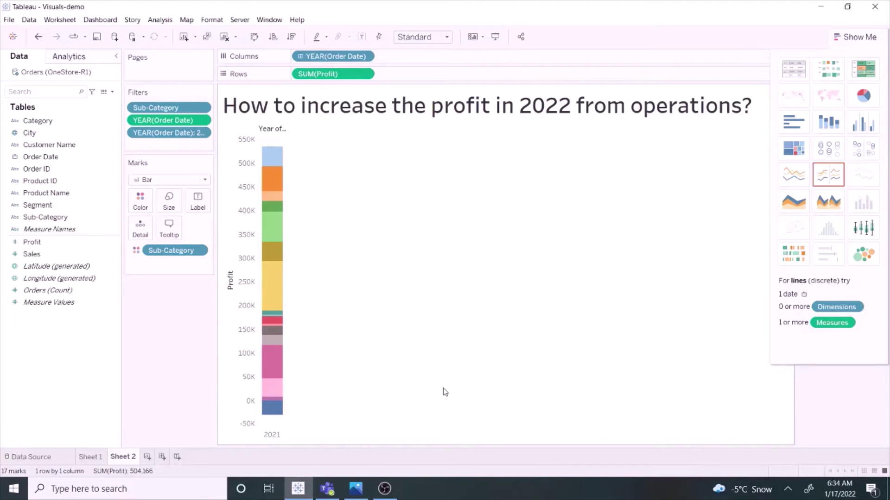
Step: Show 2021 profit as side-by-side bars, swapped so each sub-category is a horizontal bar
{"action": "left_click", "coordinate": [863, 124]}
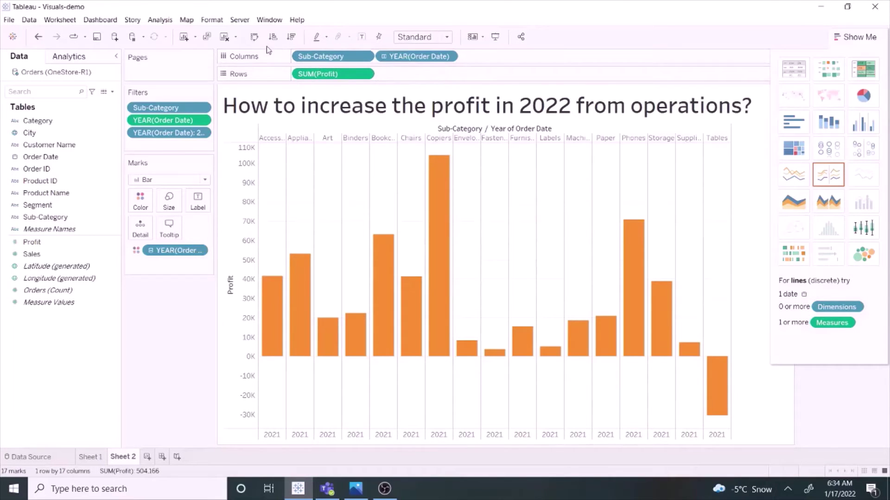
{"action": "left_click", "coordinate": [255, 37]}
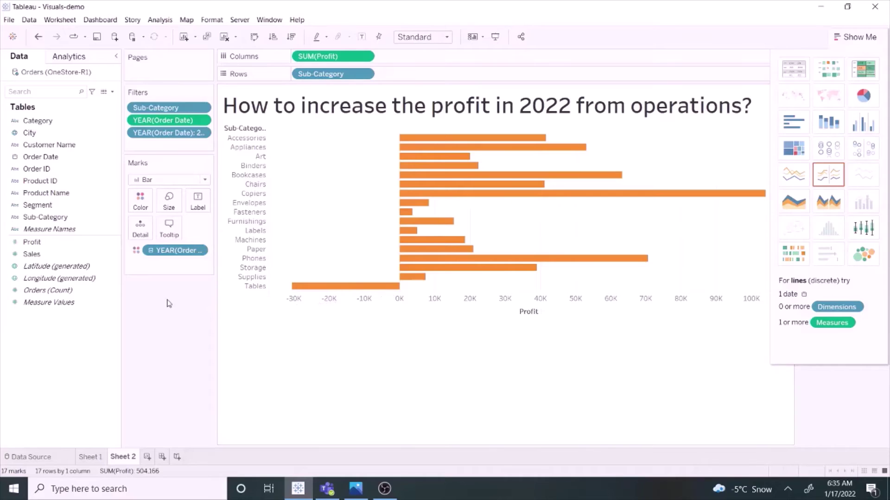
Step: Create a calculated field named Profit Margin with formula Sum([Profit]) / Sum([Sales])
{"action": "right_click", "coordinate": [64, 242]}
{"action": "mouse_move", "coordinate": [98, 313]}
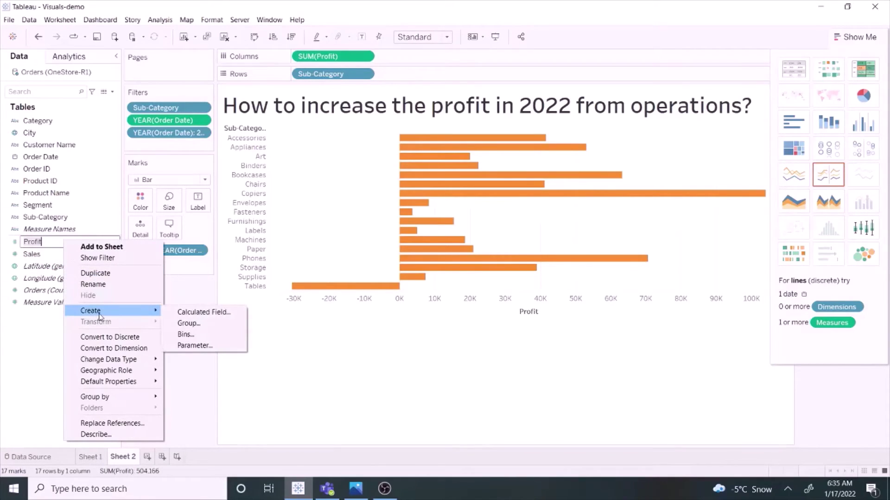
{"action": "left_click", "coordinate": [206, 314]}
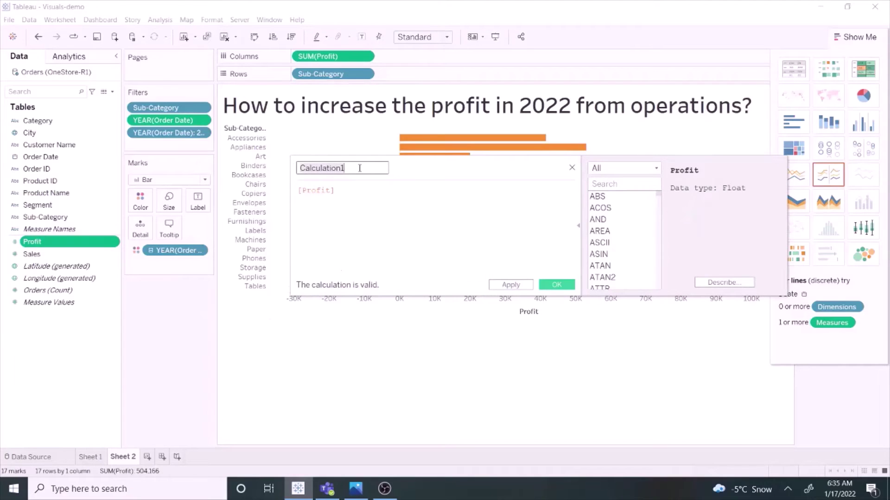
{"action": "type", "text": "Profit Margin"}
{"action": "left_click", "coordinate": [298, 191]}
{"action": "type", "text": "Sum"}
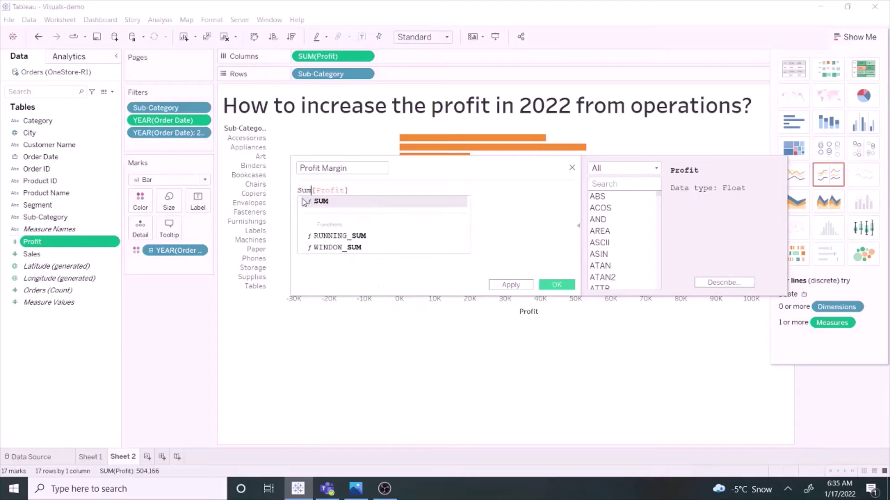
{"action": "type", "text": "("}
{"action": "left_click", "coordinate": [364, 190]}
{"action": "type", "text": ") / Su"}
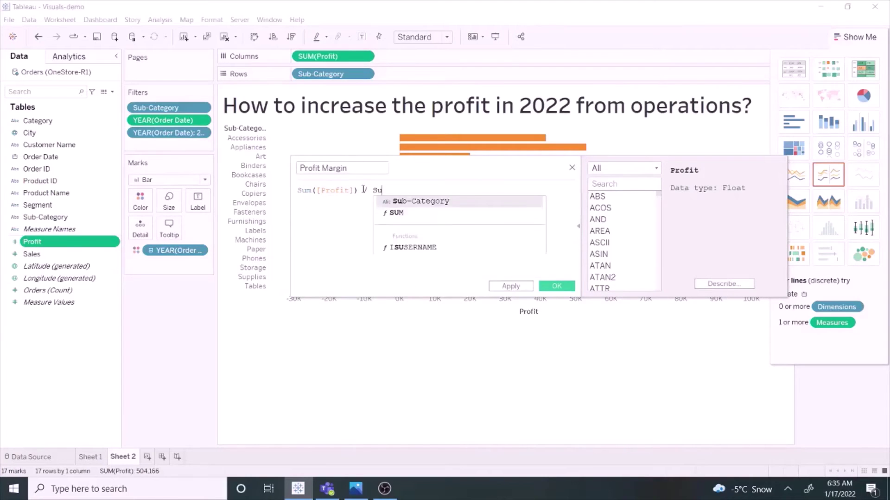
{"action": "type", "text": "m("}
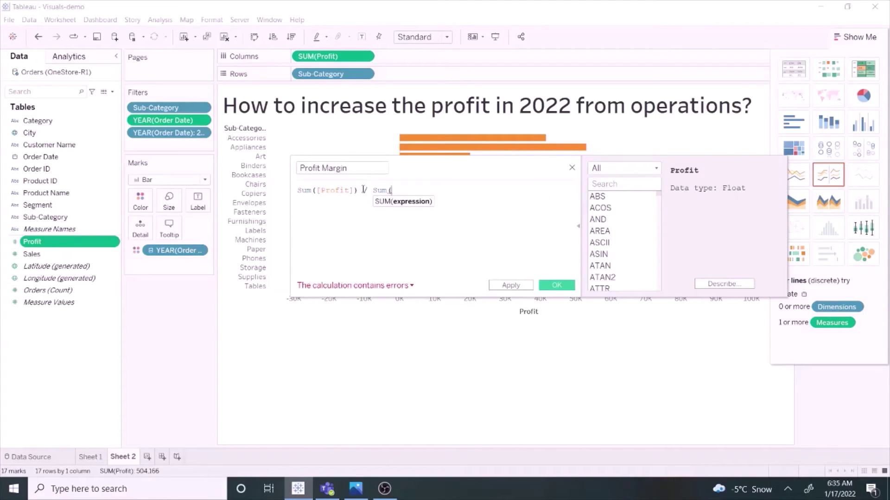
{"action": "type", "text": "[S"}
{"action": "left_click", "coordinate": [420, 204]}
{"action": "type", "text": ")"}
{"action": "left_click", "coordinate": [556, 285]}
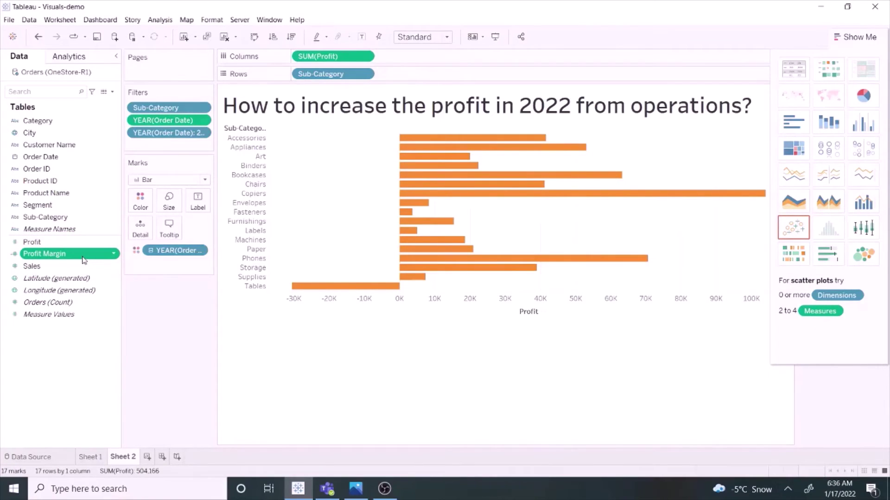
Step: Colour the bars by Profit Margin and sort the sub-categories by Profit Margin
{"action": "left_click_drag", "start_coordinate": [83, 260], "coordinate": [142, 209]}
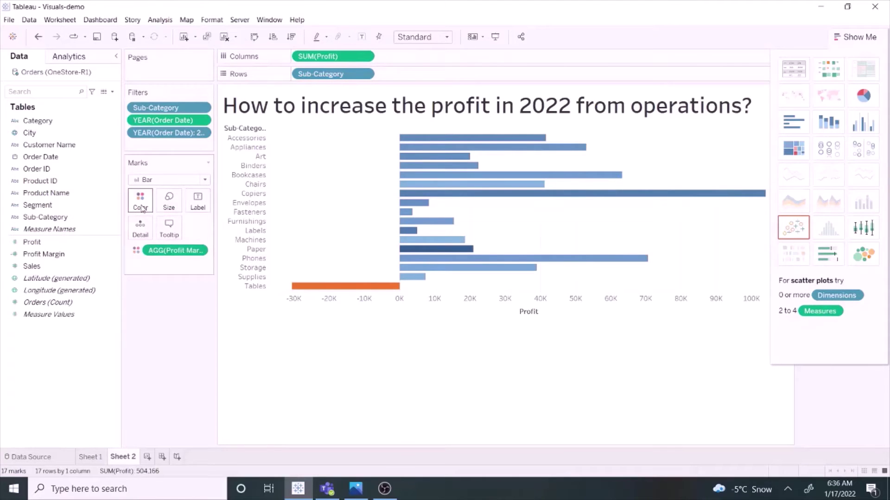
{"action": "left_click", "coordinate": [363, 74]}
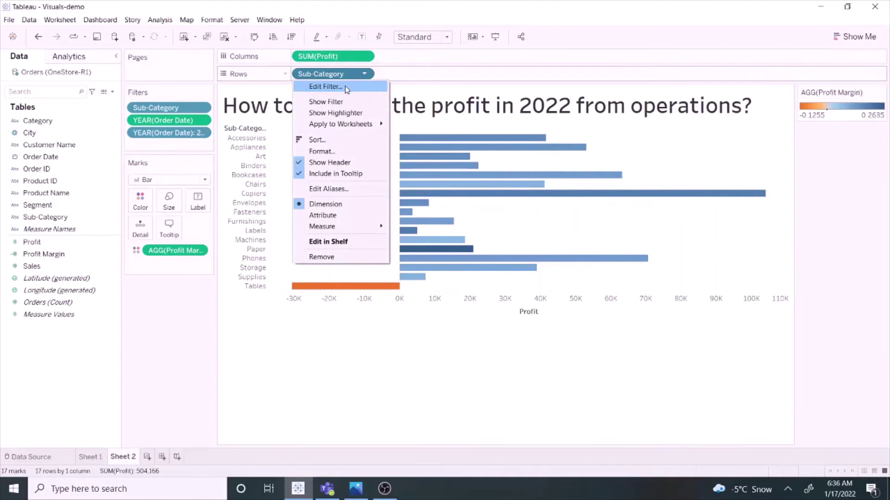
{"action": "left_click", "coordinate": [319, 140]}
{"action": "left_click", "coordinate": [438, 205]}
{"action": "left_click", "coordinate": [432, 239]}
{"action": "left_click", "coordinate": [506, 286]}
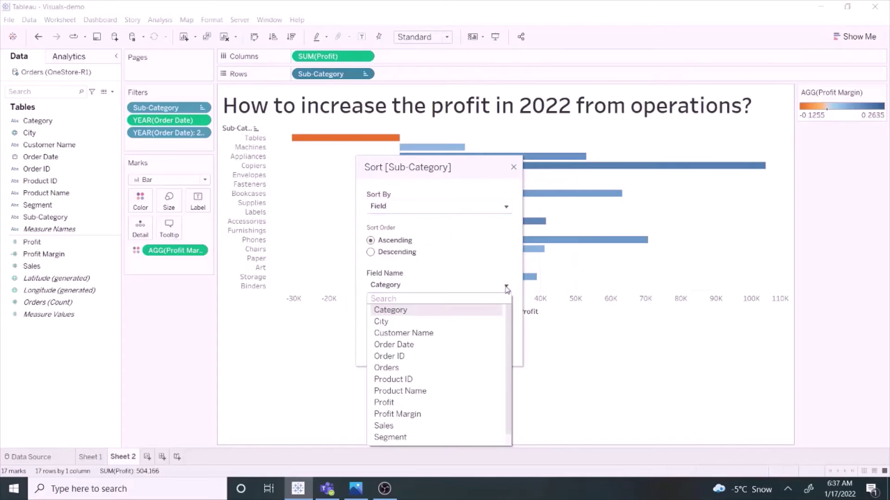
{"action": "left_click", "coordinate": [397, 414]}
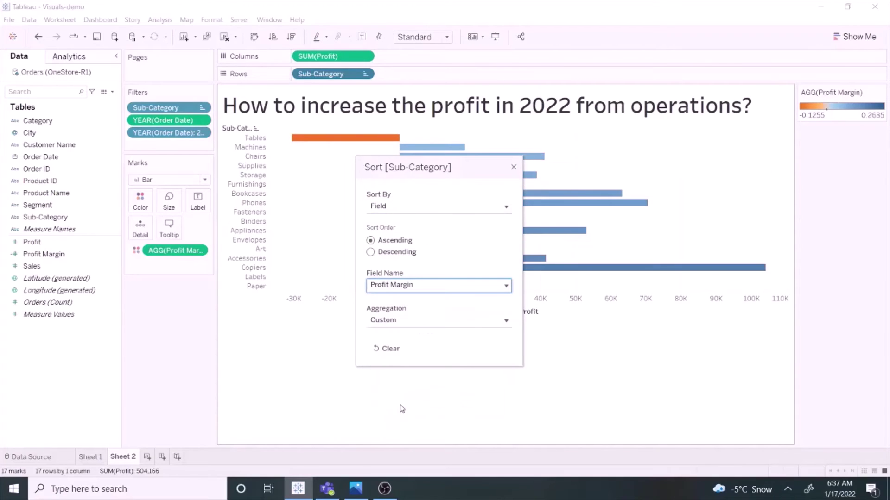
{"action": "left_click", "coordinate": [514, 167]}
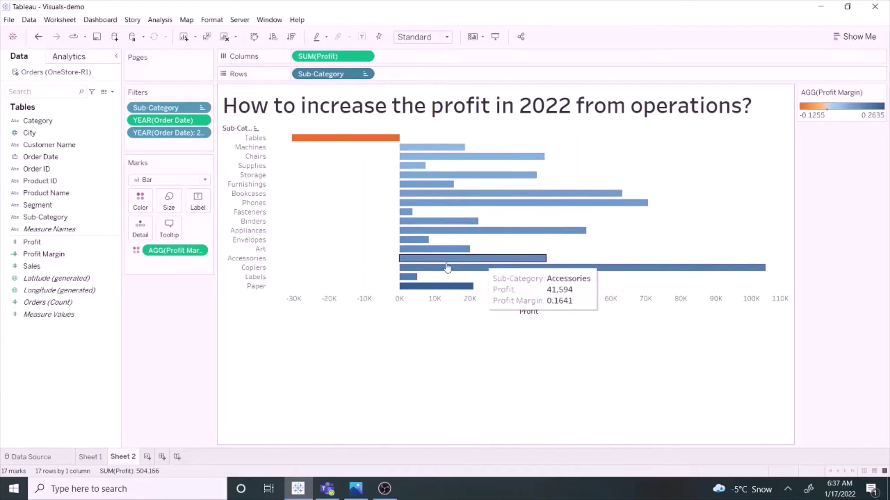
Step: Label each bar with its Sub-Category name
{"action": "left_click", "coordinate": [73, 218]}
{"action": "left_click_drag", "start_coordinate": [72, 220], "coordinate": [198, 203]}
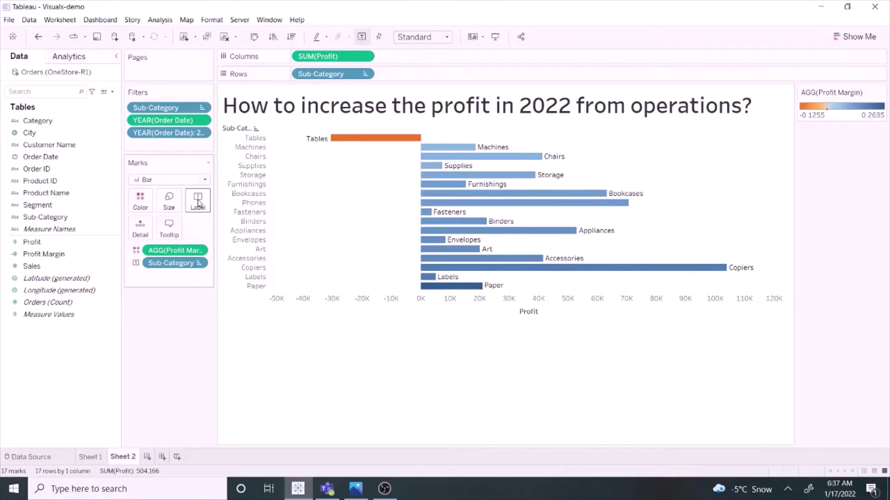
{"action": "left_click", "coordinate": [446, 37]}
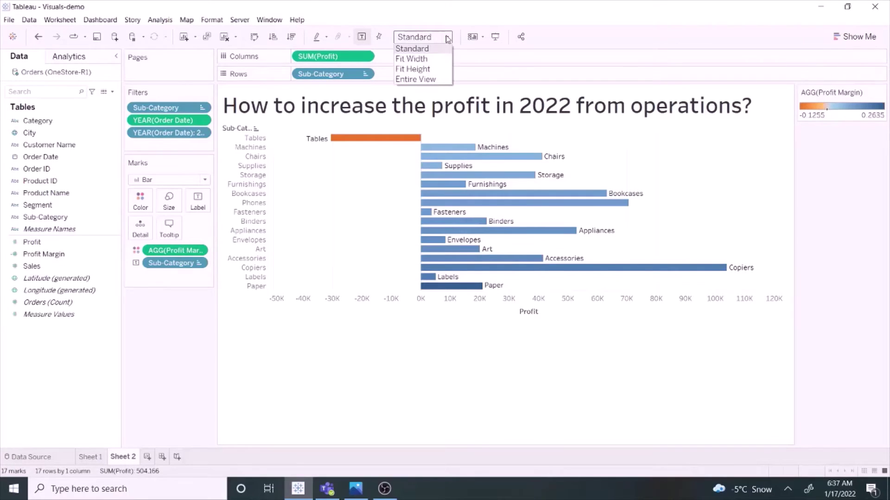
Step: Switch the view sizing from Standard to Fit Height so the bars fill the sheet
{"action": "left_click", "coordinate": [423, 70]}
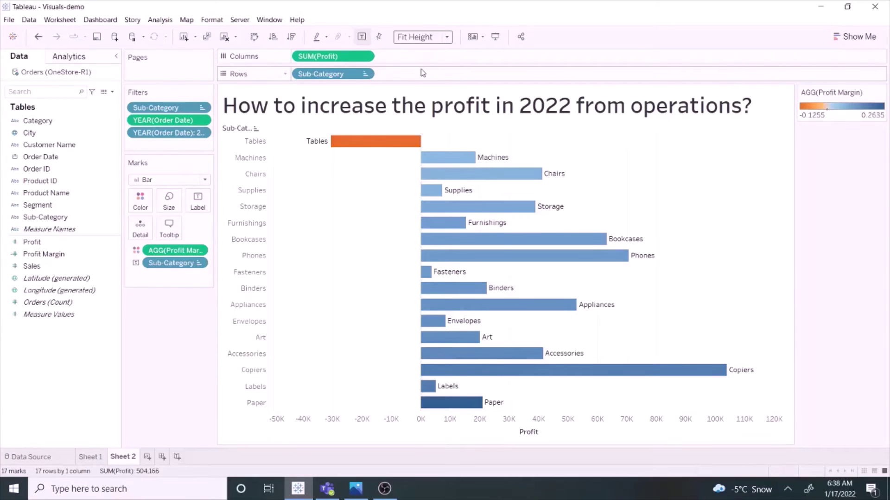
{"action": "mouse_move", "coordinate": [729, 383]}
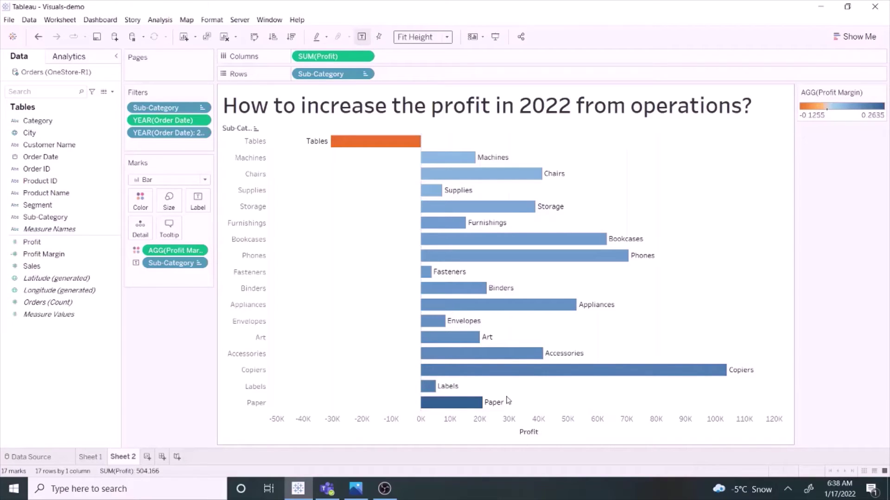
{"action": "mouse_move", "coordinate": [482, 406]}
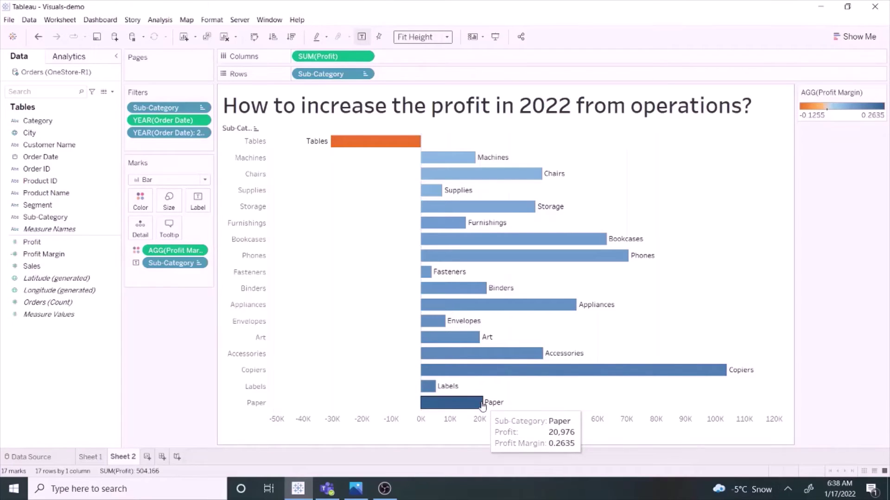
{"action": "mouse_move", "coordinate": [351, 143]}
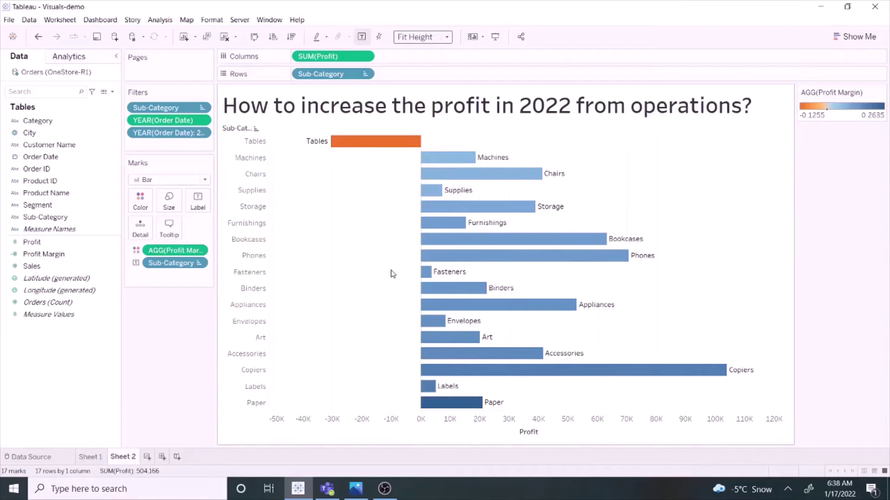
{"action": "mouse_move", "coordinate": [453, 400]}
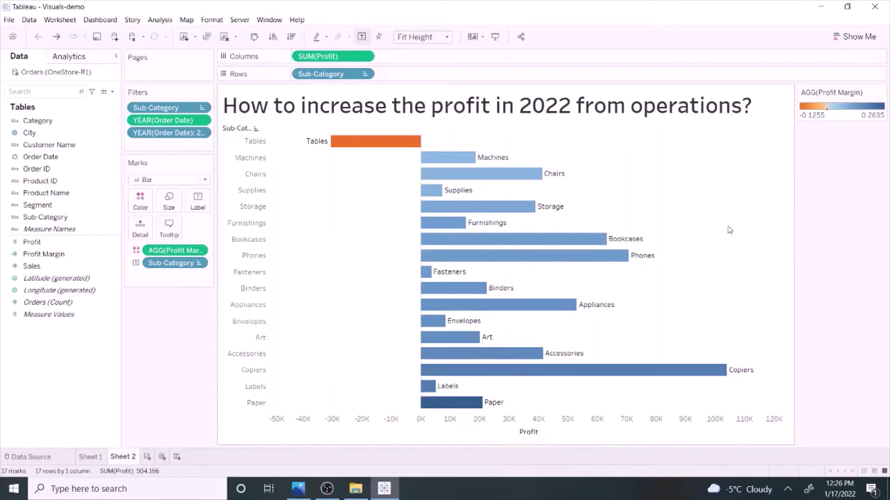
{"action": "left_click", "coordinate": [855, 37]}
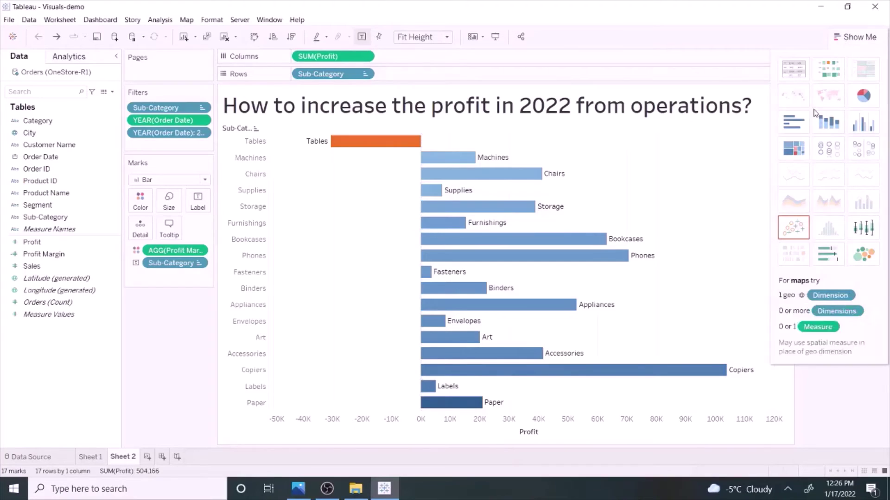
Step: Convert the bar chart into a treemap, then into a pie of sub-category profit
{"action": "left_click", "coordinate": [794, 148]}
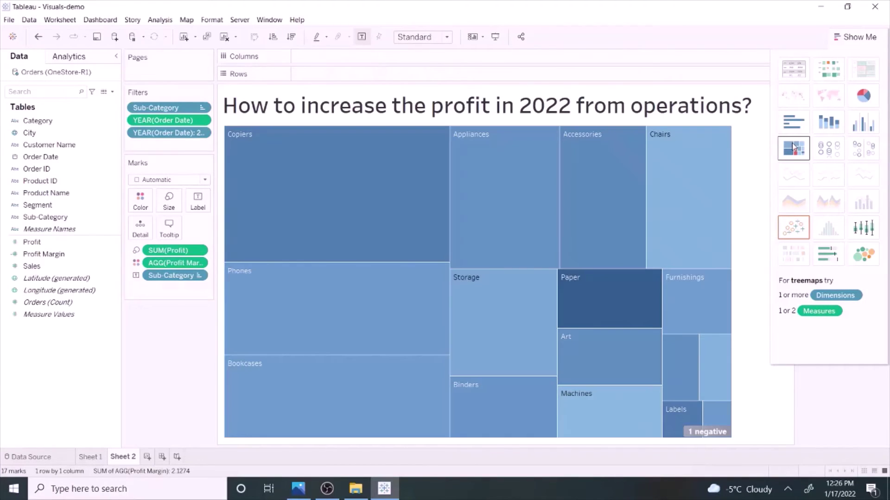
{"action": "left_click", "coordinate": [847, 36]}
{"action": "left_click", "coordinate": [855, 37]}
Step: Show mark labels on the slices as percent of total profit
{"action": "left_click", "coordinate": [863, 96]}
{"action": "left_click", "coordinate": [191, 209]}
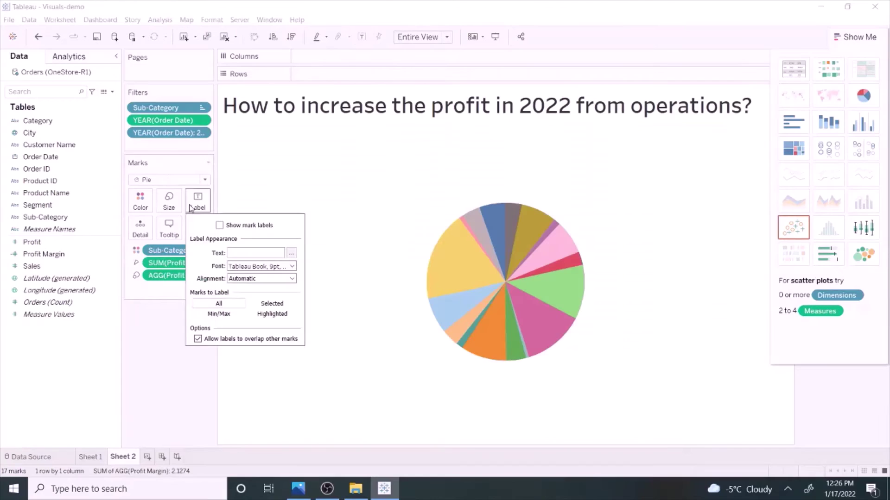
{"action": "left_click", "coordinate": [220, 225]}
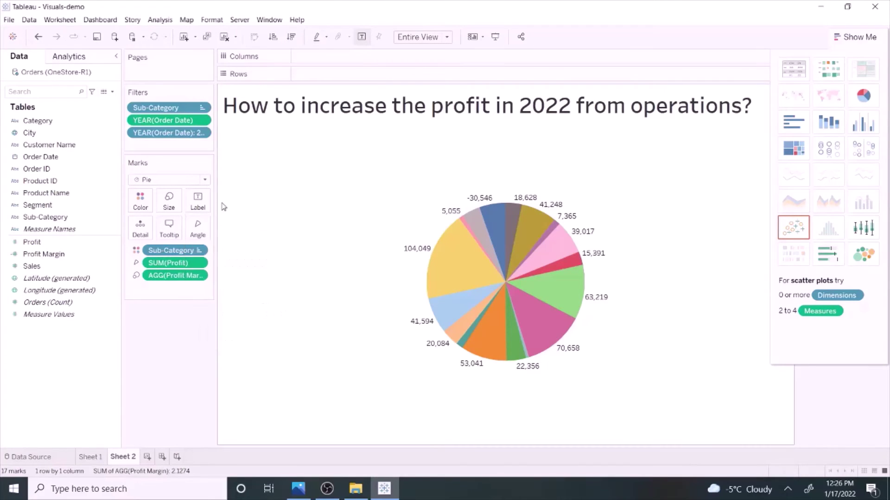
{"action": "left_click", "coordinate": [199, 262]}
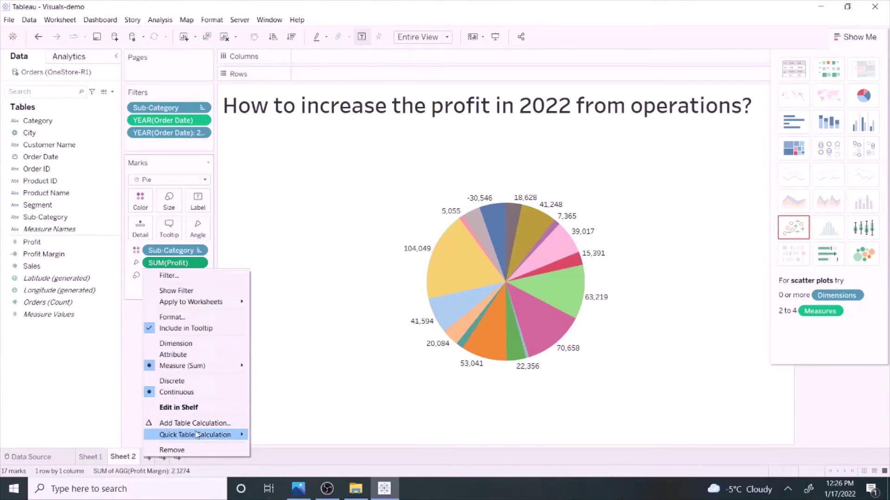
{"action": "mouse_move", "coordinate": [197, 435]}
{"action": "left_click", "coordinate": [326, 420]}
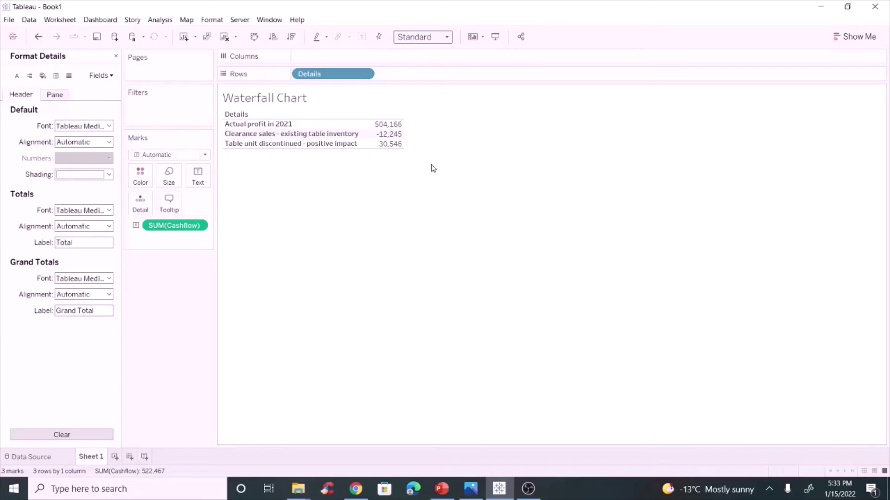
Step: Add column grand totals and relabel the total 'Expected profit in 2022'
{"action": "left_click", "coordinate": [159, 20]}
{"action": "mouse_move", "coordinate": [195, 119]}
{"action": "left_click", "coordinate": [348, 132]}
{"action": "right_click", "coordinate": [260, 155]}
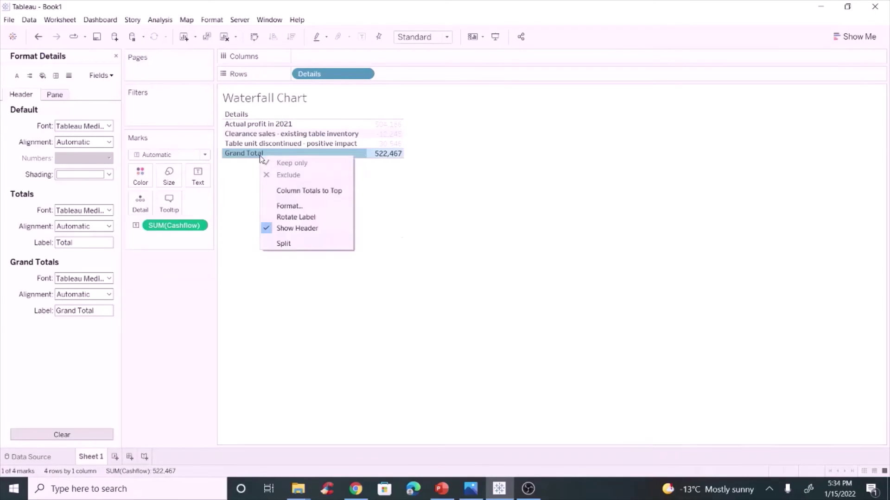
{"action": "left_click", "coordinate": [283, 204]}
{"action": "type", "text": "in 2022"}
{"action": "left_click", "coordinate": [116, 56]}
Step: Turn the table into vertical bars stretched to Fit Width
{"action": "left_click", "coordinate": [854, 37]}
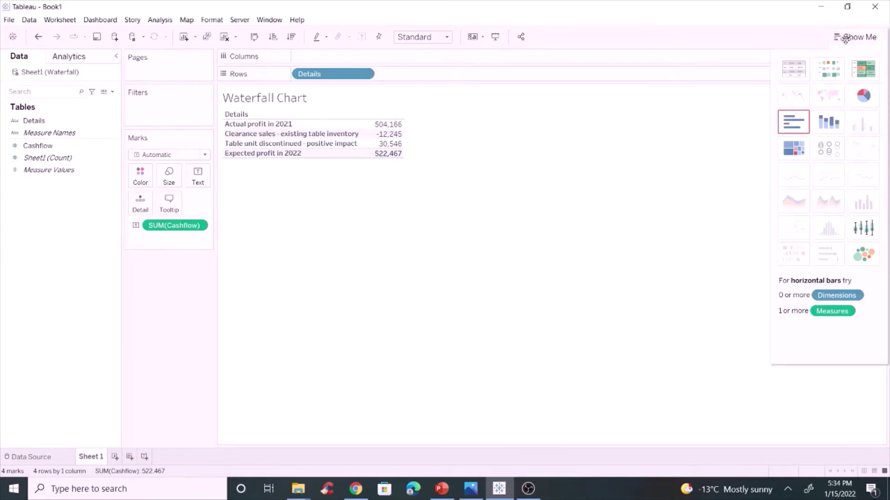
{"action": "left_click", "coordinate": [794, 122]}
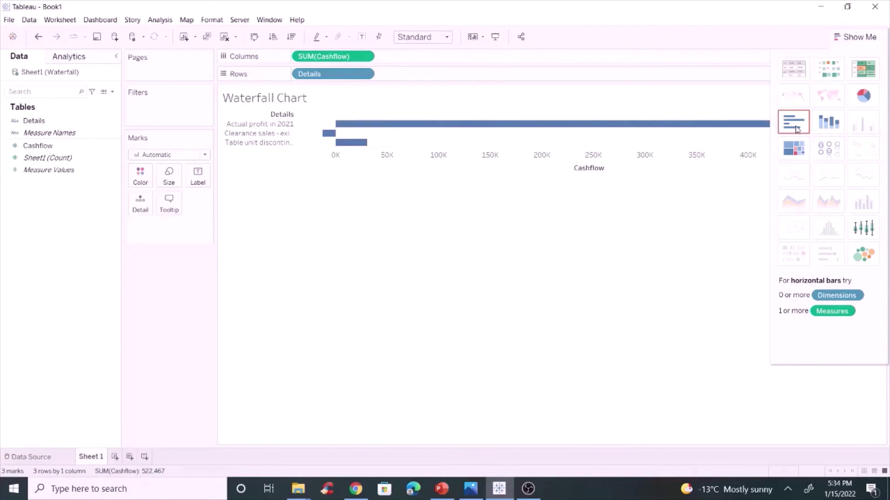
{"action": "left_click", "coordinate": [854, 36]}
{"action": "left_click", "coordinate": [254, 38]}
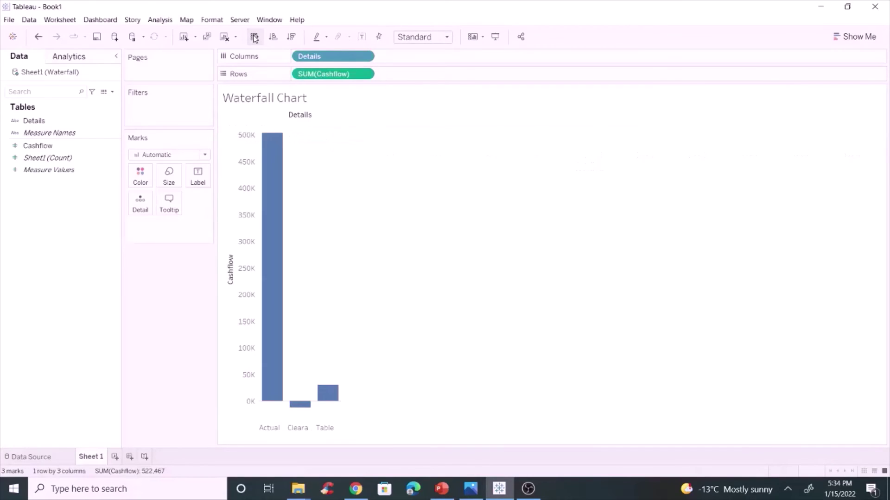
{"action": "left_click", "coordinate": [447, 37]}
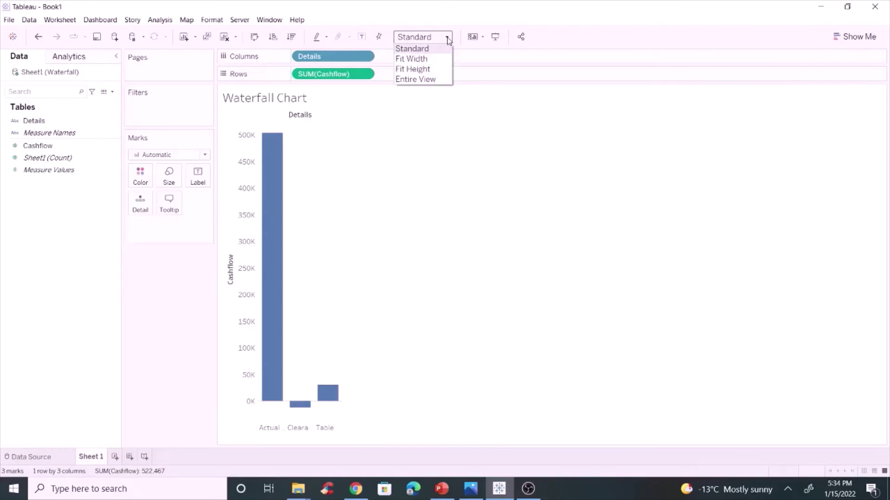
{"action": "left_click", "coordinate": [419, 59]}
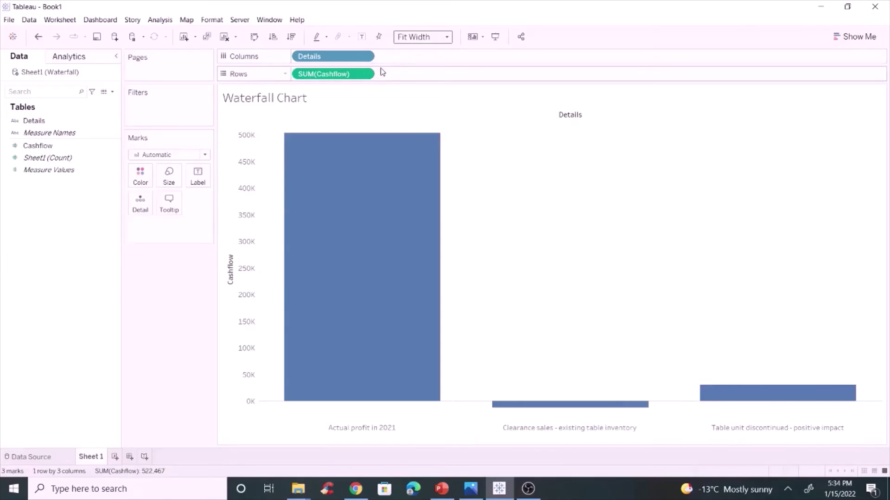
Step: Show Cashflow as a running total via Quick Table Calculation
{"action": "left_click", "coordinate": [365, 74]}
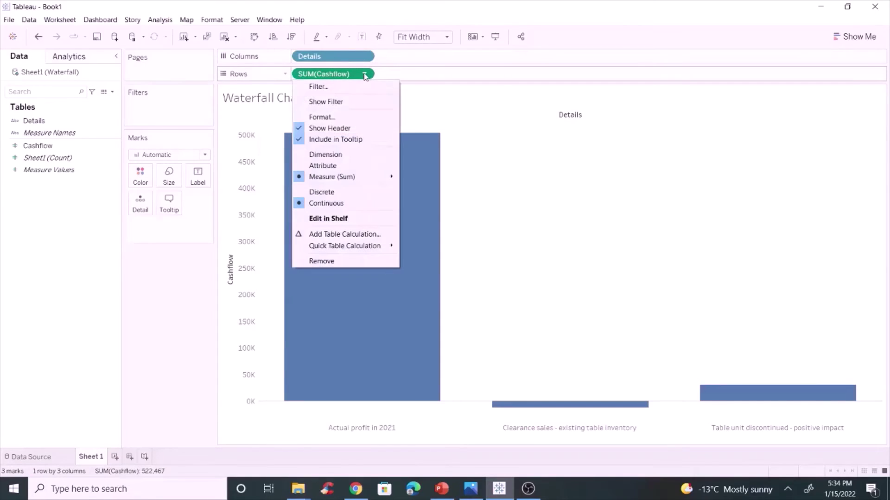
{"action": "mouse_move", "coordinate": [344, 249]}
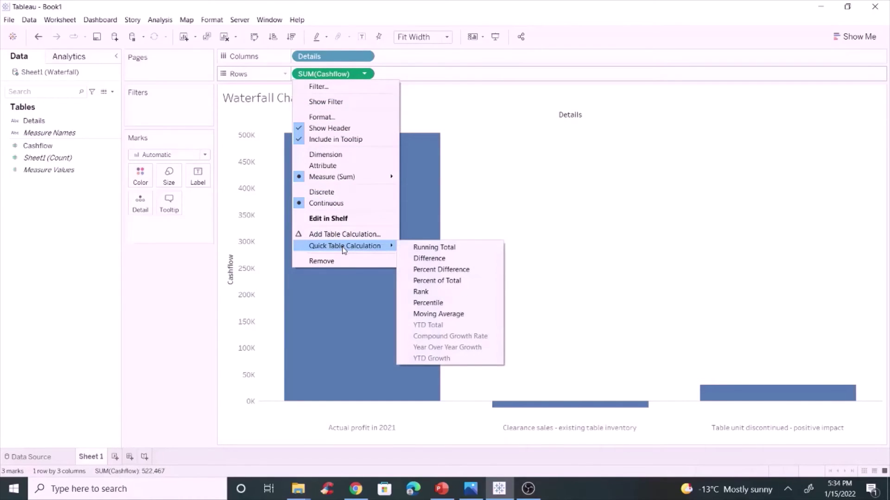
{"action": "left_click", "coordinate": [435, 248]}
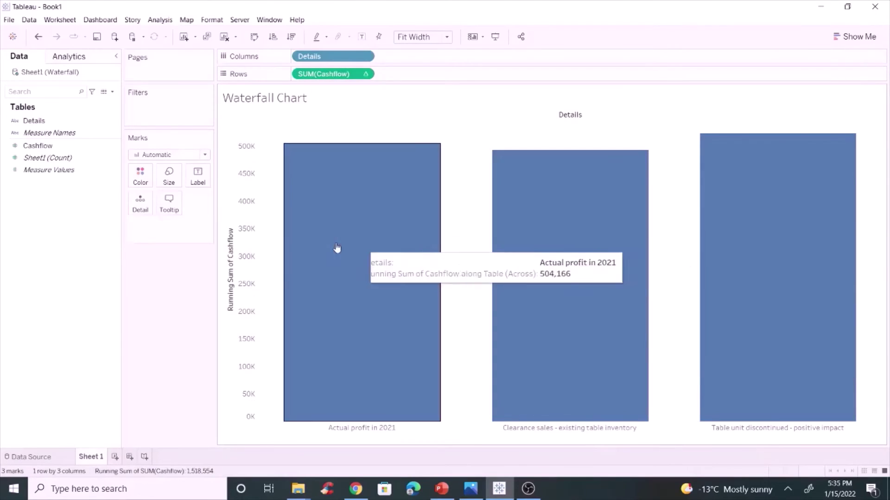
Step: Make the marks Gantt bars sized by SUM(-[Cashflow])
{"action": "left_click", "coordinate": [204, 156]}
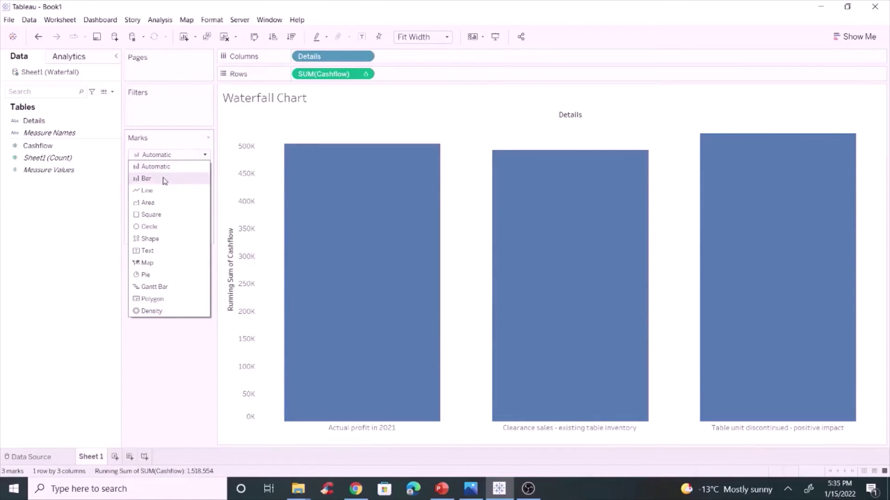
{"action": "left_click", "coordinate": [159, 287]}
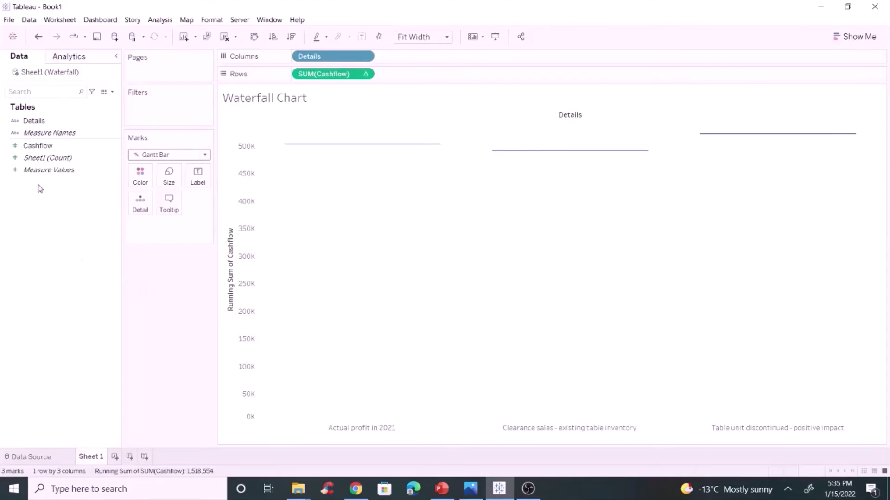
{"action": "left_click_drag", "start_coordinate": [38, 146], "coordinate": [167, 179]}
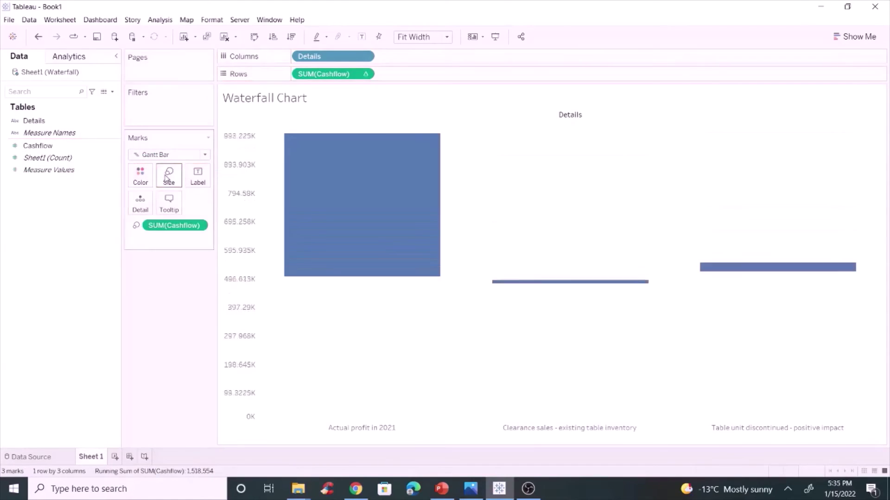
{"action": "double_click", "coordinate": [158, 225]}
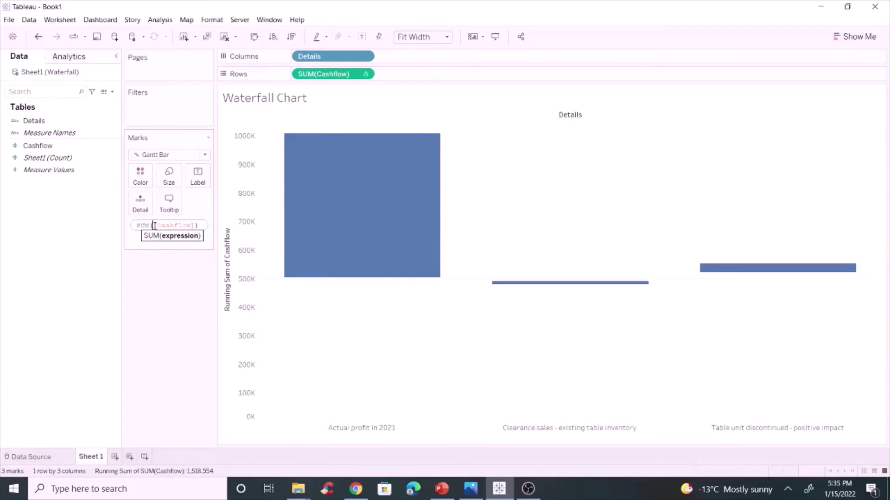
{"action": "type", "text": "-"}
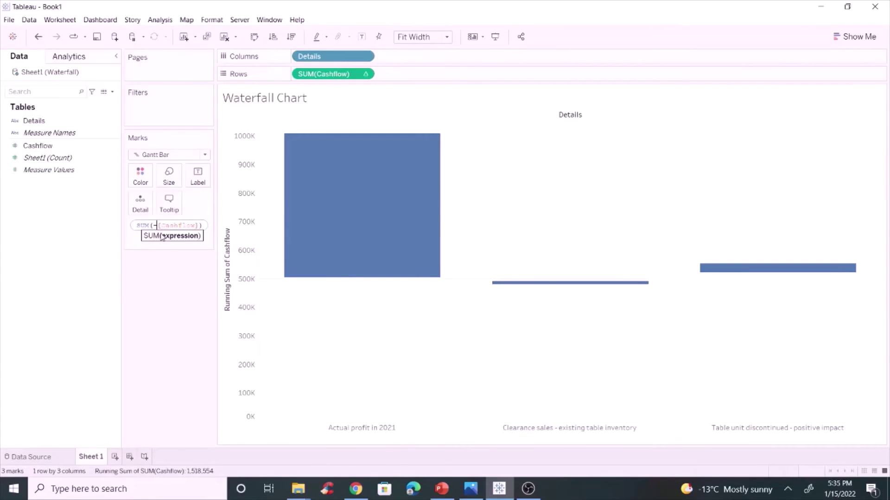
{"action": "key", "text": "Return"}
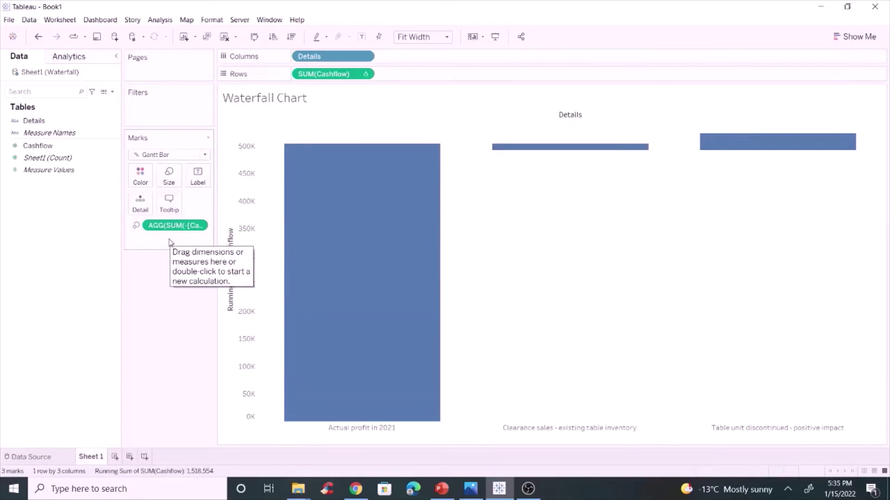
Step: Add row grand totals to create the Expected profit in 2022 bar
{"action": "left_click", "coordinate": [164, 20]}
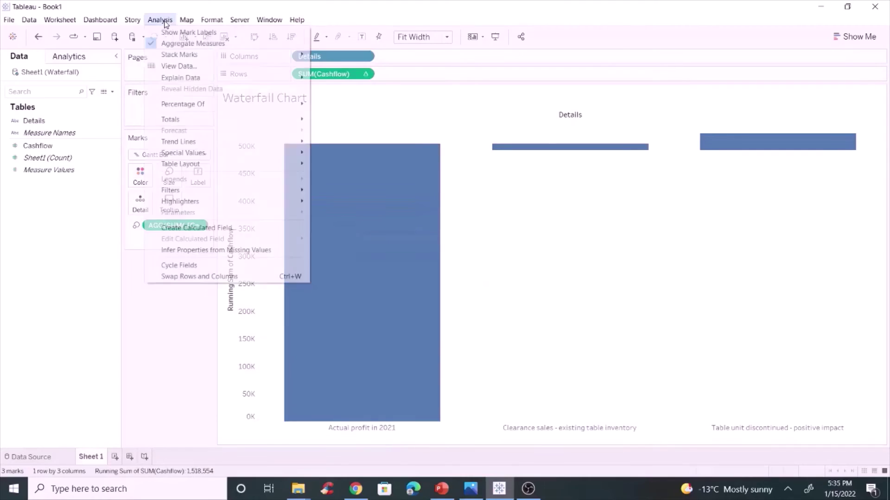
{"action": "mouse_move", "coordinate": [185, 121]}
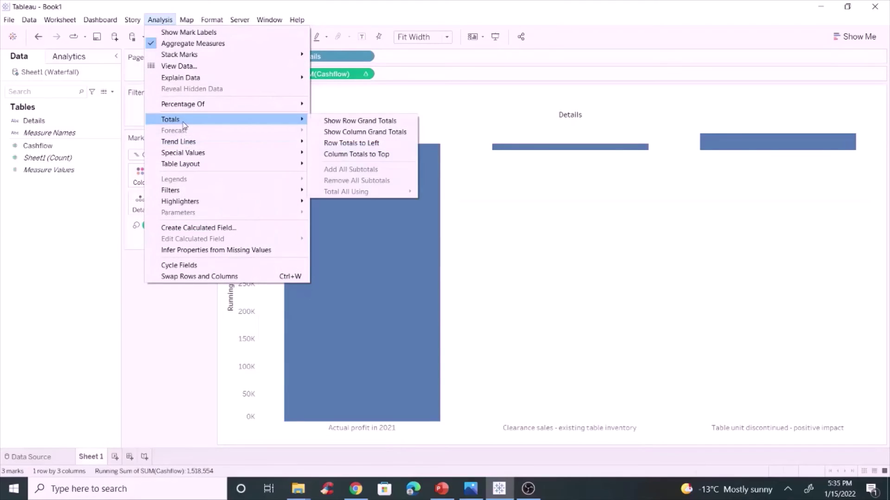
{"action": "left_click", "coordinate": [354, 120]}
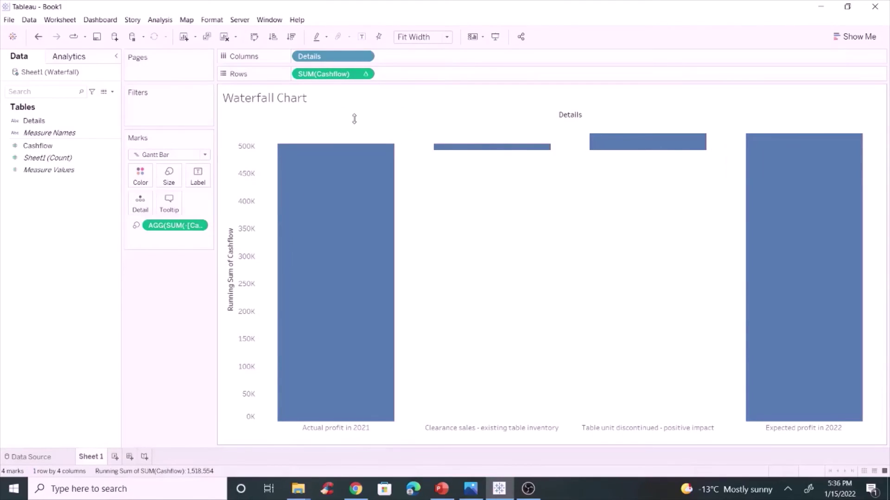
Step: Colour bars by Cashflow with a 2-step stepped red/blue palette including totals
{"action": "left_click_drag", "start_coordinate": [65, 145], "coordinate": [139, 172]}
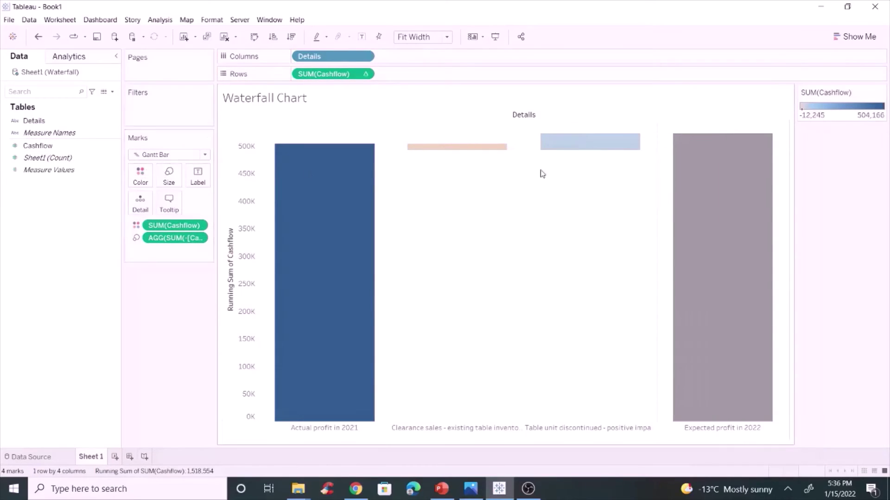
{"action": "double_click", "coordinate": [834, 115]}
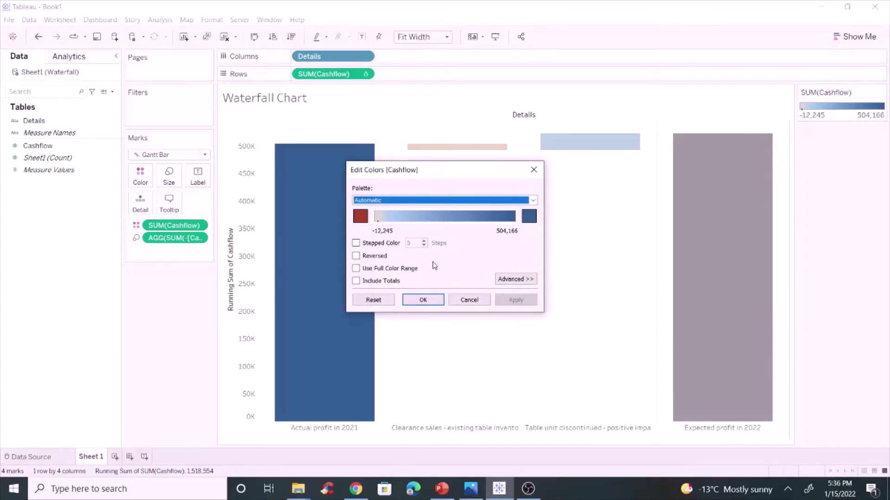
{"action": "left_click", "coordinate": [356, 280]}
{"action": "left_click", "coordinate": [356, 242]}
{"action": "left_click", "coordinate": [423, 245]}
{"action": "left_click", "coordinate": [423, 245]}
{"action": "left_click", "coordinate": [423, 245]}
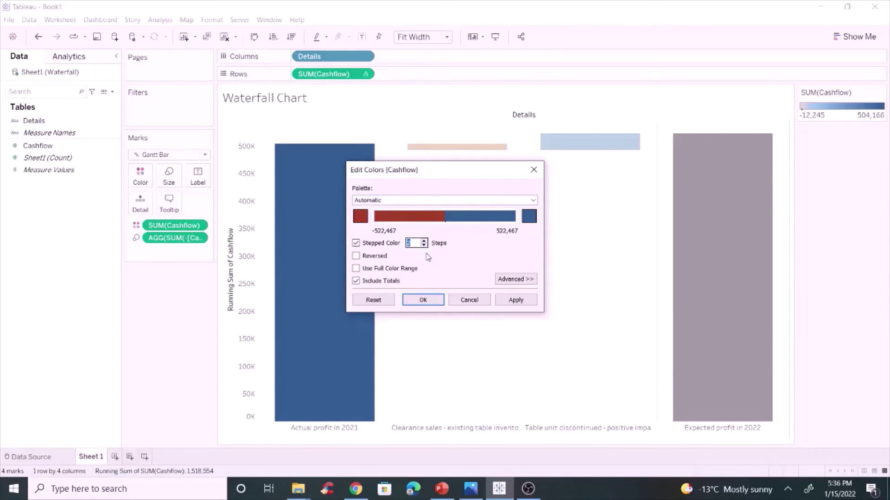
{"action": "left_click", "coordinate": [435, 300]}
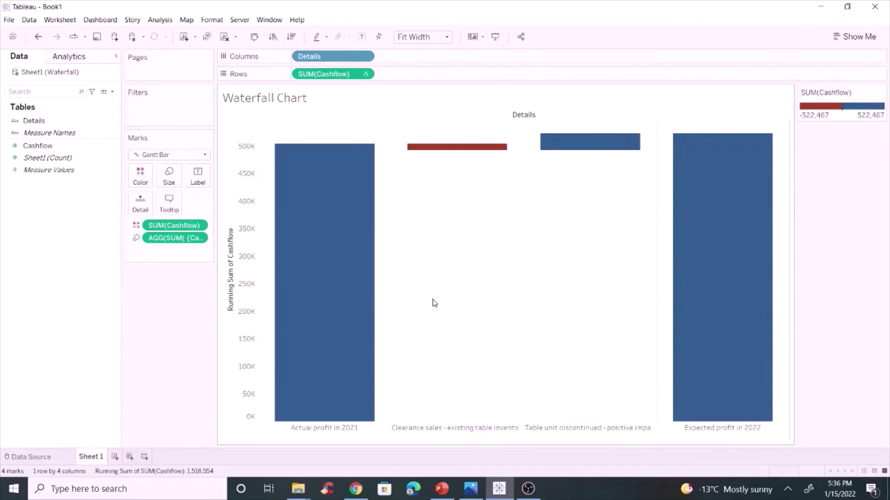
Step: Set the bar label font to size 12 and heighten the label row so names wrap
{"action": "right_click", "coordinate": [334, 426]}
{"action": "left_click", "coordinate": [359, 369]}
{"action": "left_click", "coordinate": [110, 126]}
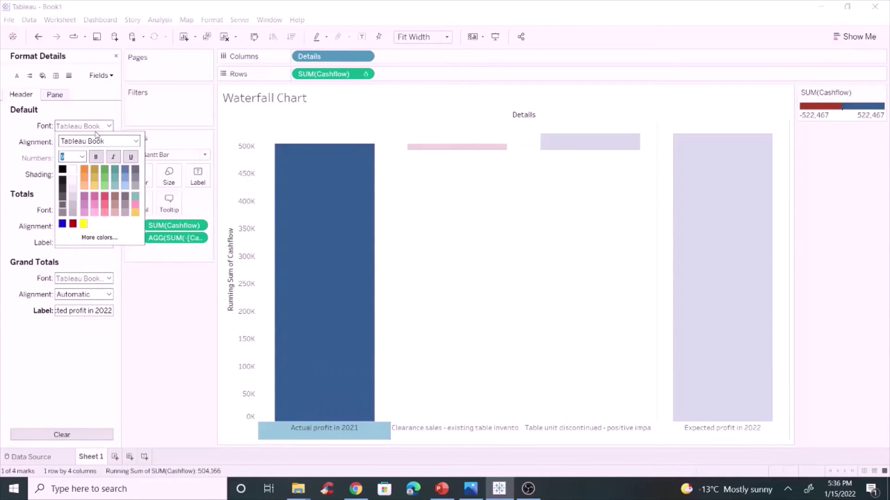
{"action": "left_click", "coordinate": [82, 156]}
{"action": "left_click", "coordinate": [63, 183]}
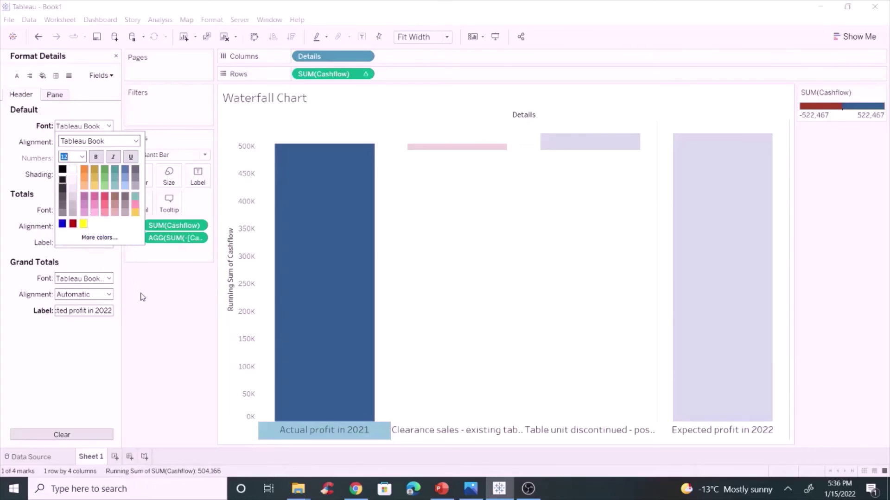
{"action": "left_click", "coordinate": [116, 56]}
{"action": "left_click_drag", "start_coordinate": [398, 419], "coordinate": [401, 370]}
{"action": "left_click", "coordinate": [844, 293]}
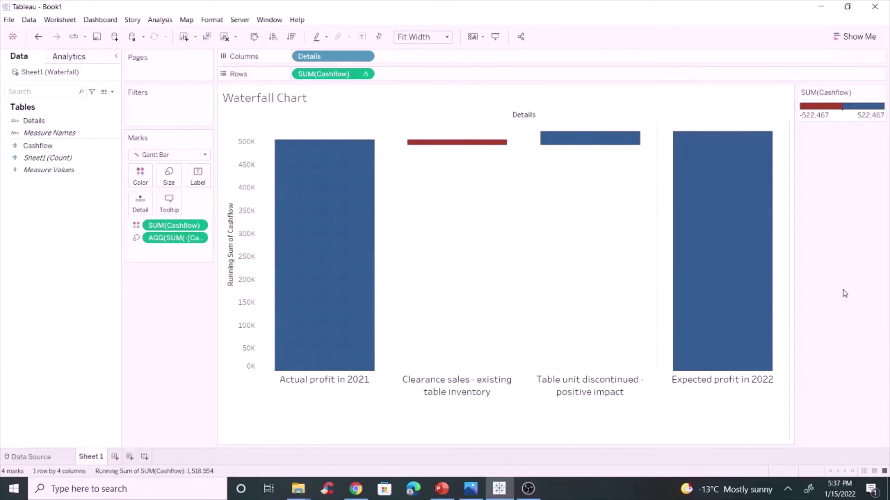